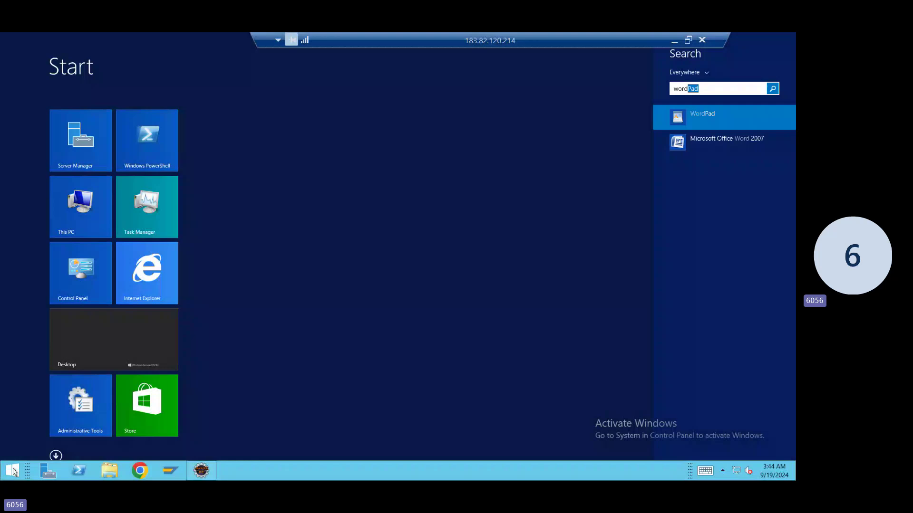
Launch WordPad from the Start search and open its font size list.
key(Return)
click(119, 68)
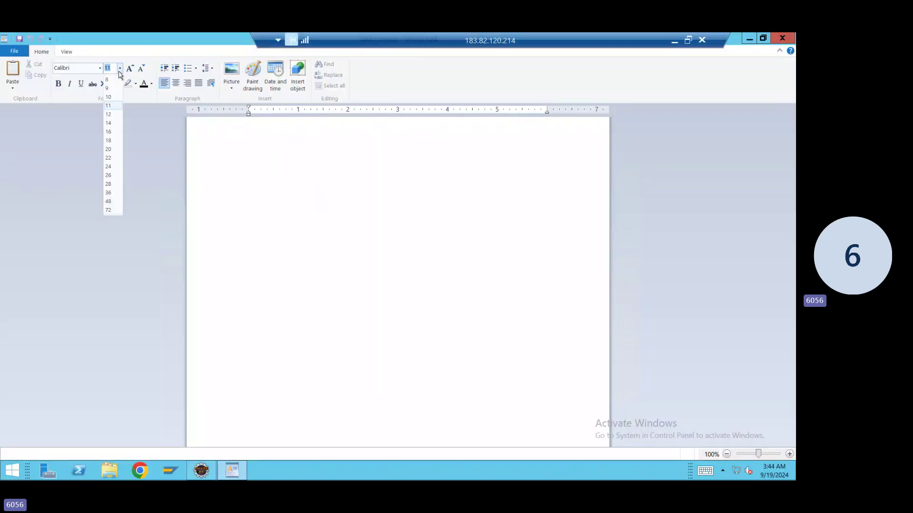
At size 22, type the heading 'How to find a cds view for a table.' and start a new line.
click(110, 159)
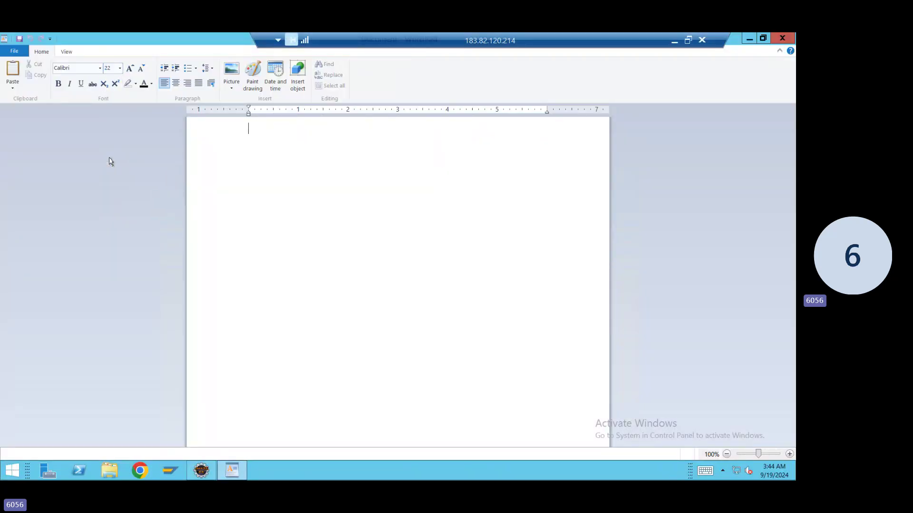
text(How t)
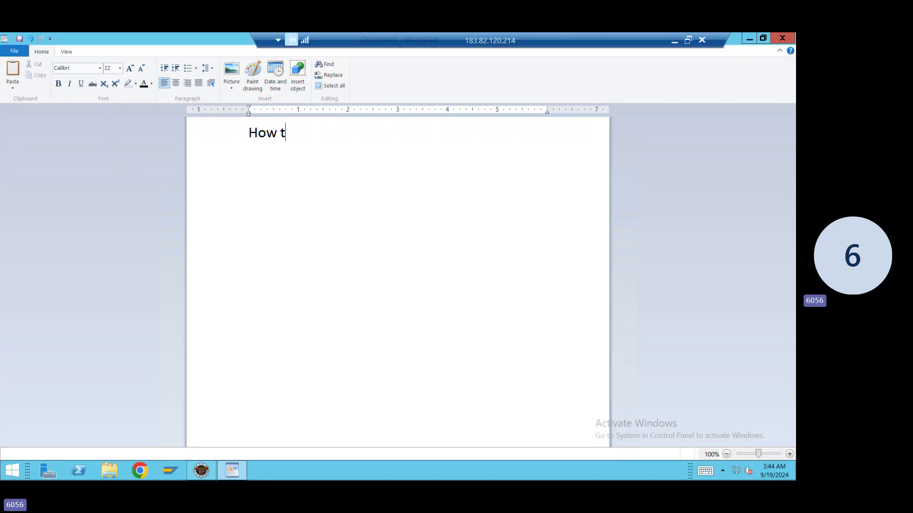
text(o find a cds)
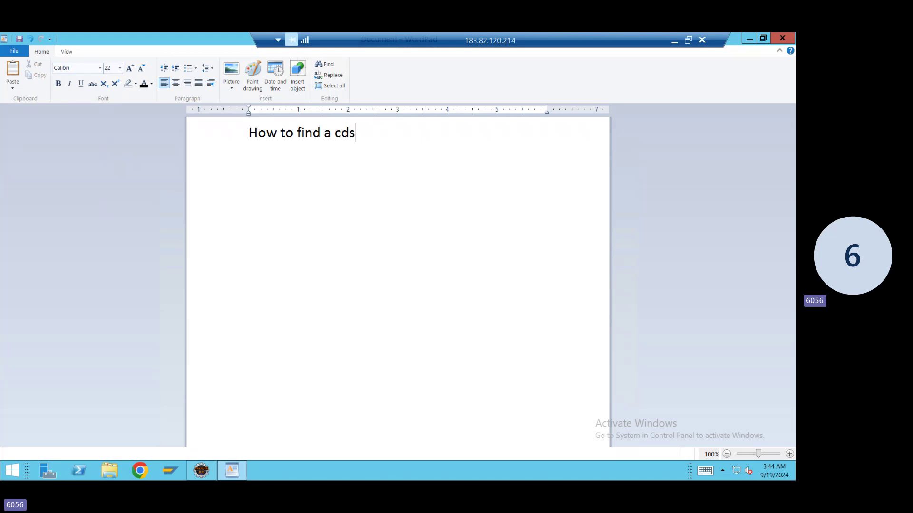
text( view )
text(for a table)
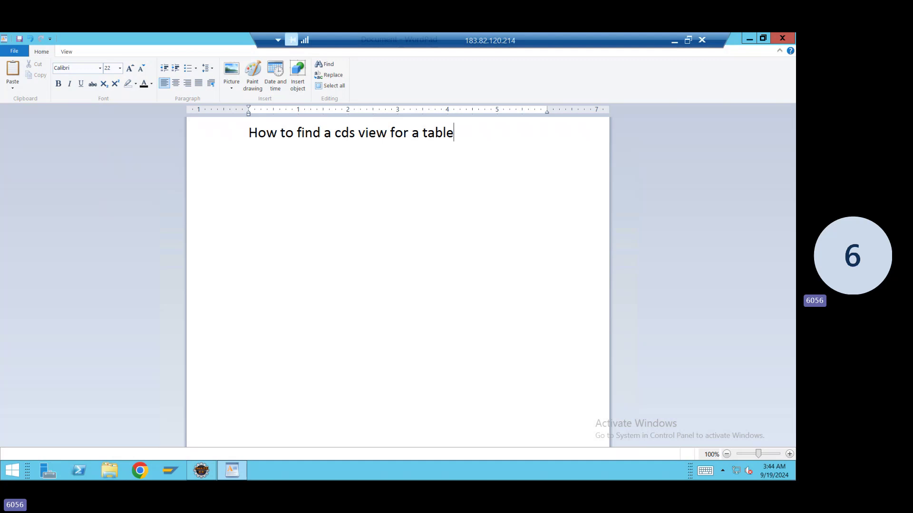
key(BackSpace)
text(.)
key(Return)
text(1. )
text(Where)
text( use )
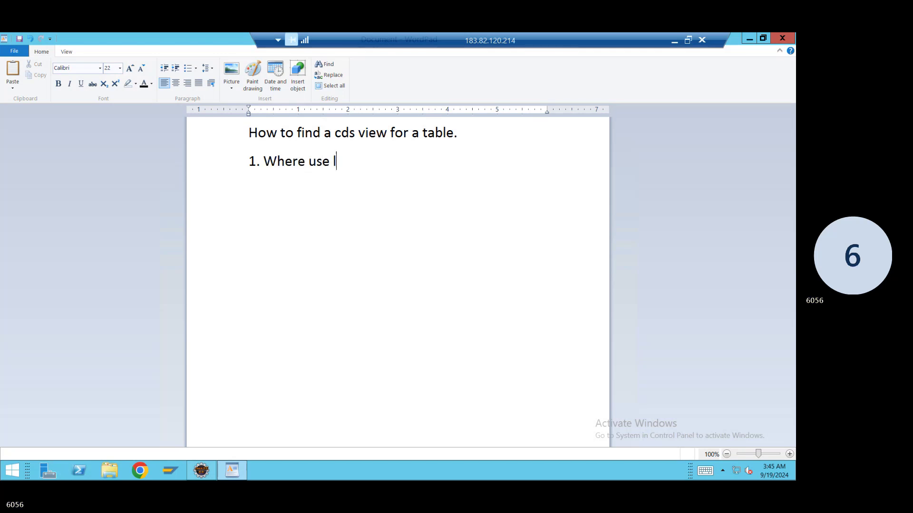
text(list)
Type numbered items: Where use list, custom program, name check (i_mat*, Github***.
key(Return)
text(2)
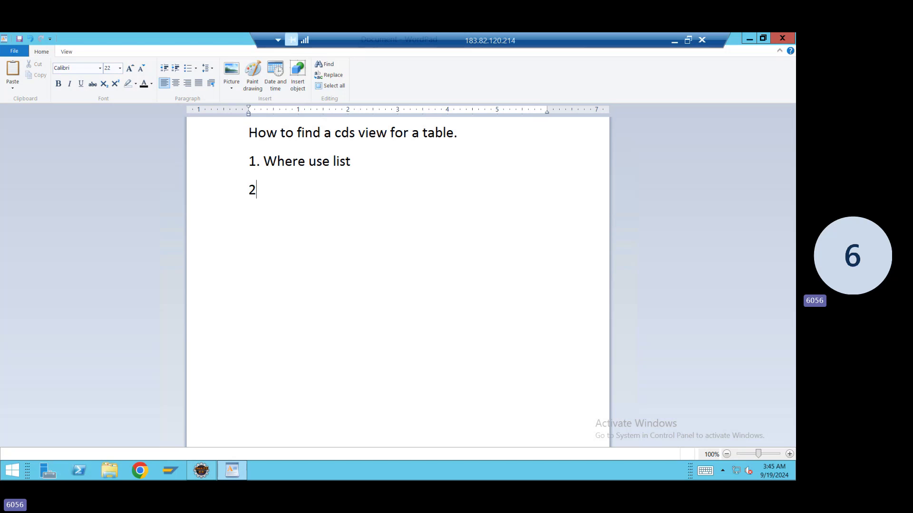
text(. )
text(custo)
text(m program)
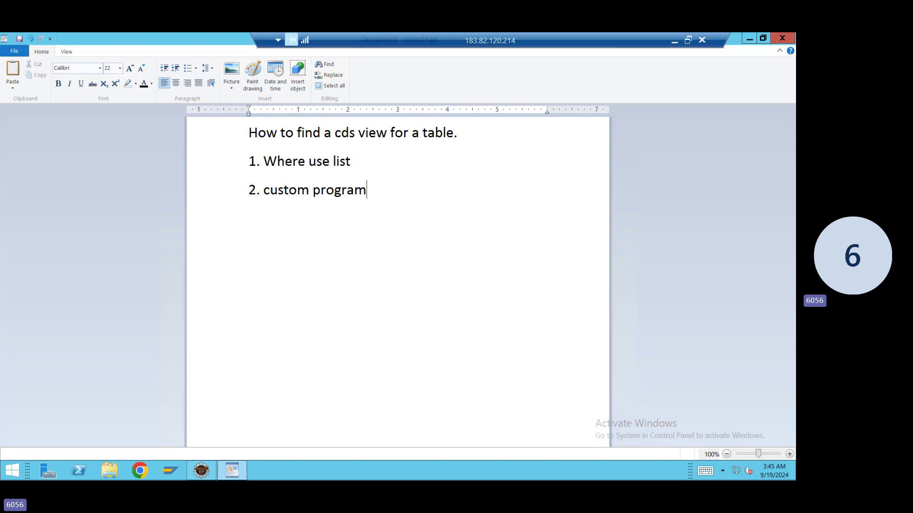
key(Return)
text(3.)
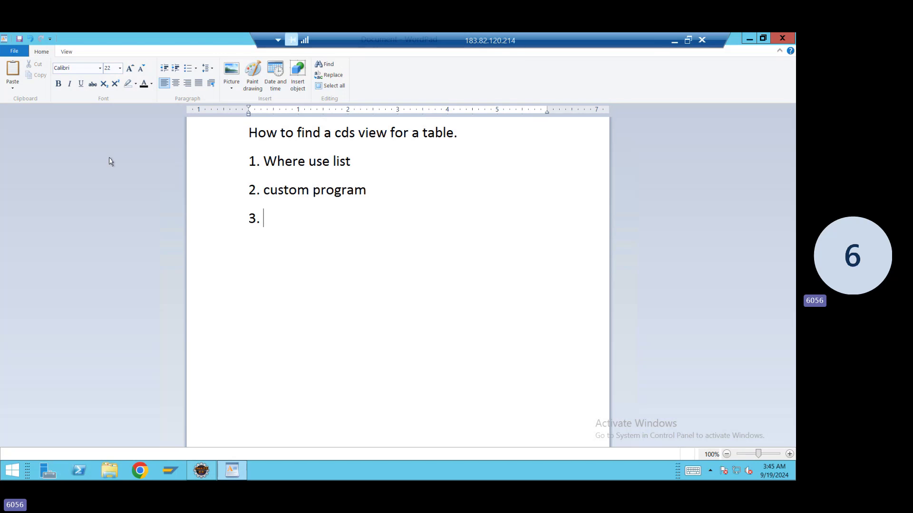
text(name chec)
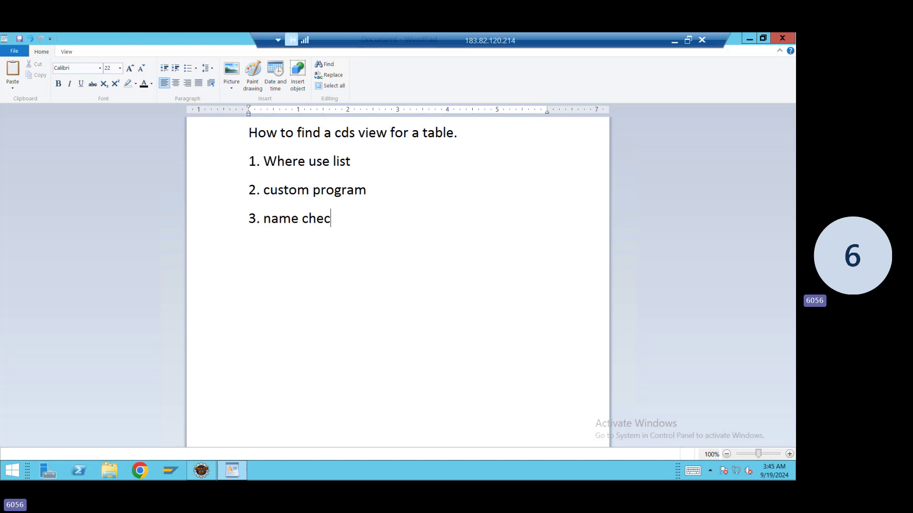
text(k )
text((i_m)
text(at*)
key(Return)
text(4. )
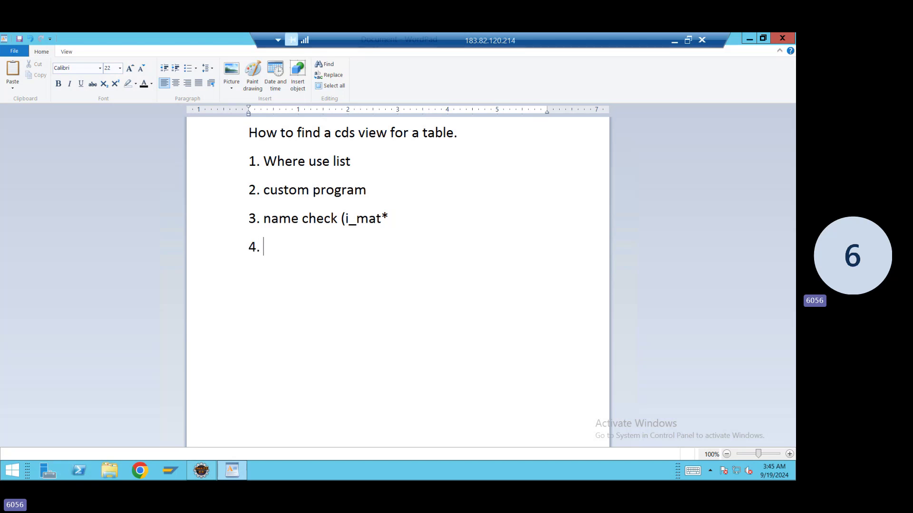
text(Githu)
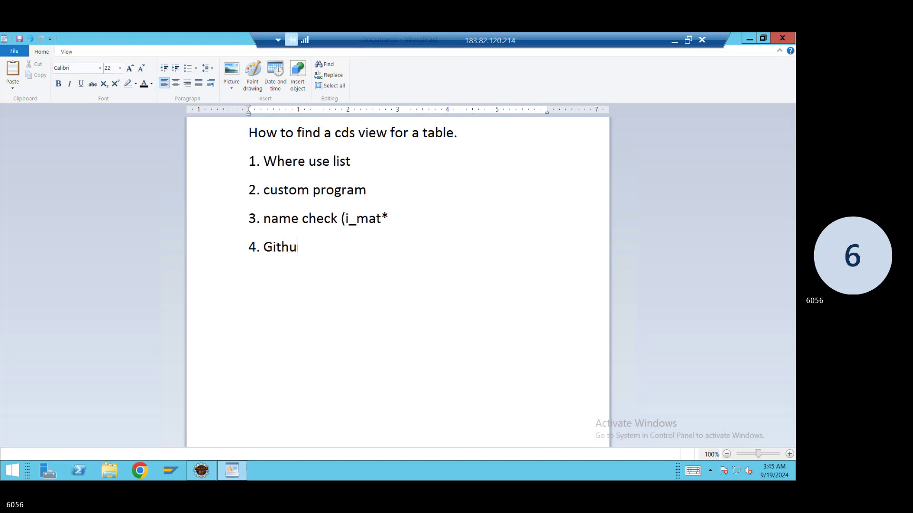
text(b)
key(BackSpace)
text(**)
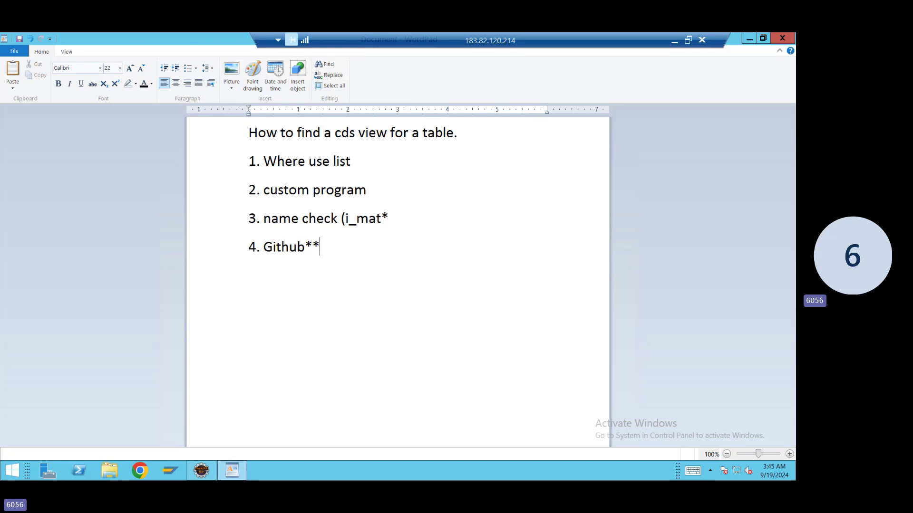
text(*)
Log on to the s4hana connection from SAP Logon with the suggested user and password.
click(357, 161)
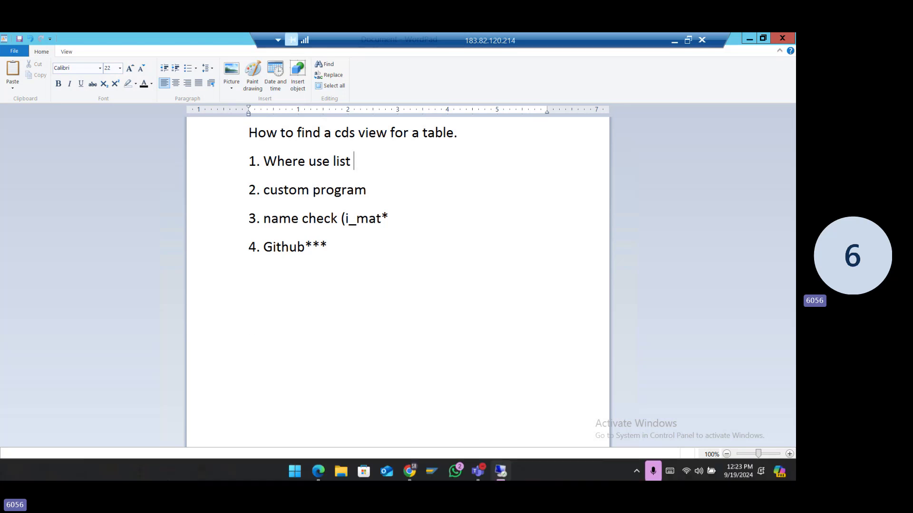
click(175, 476)
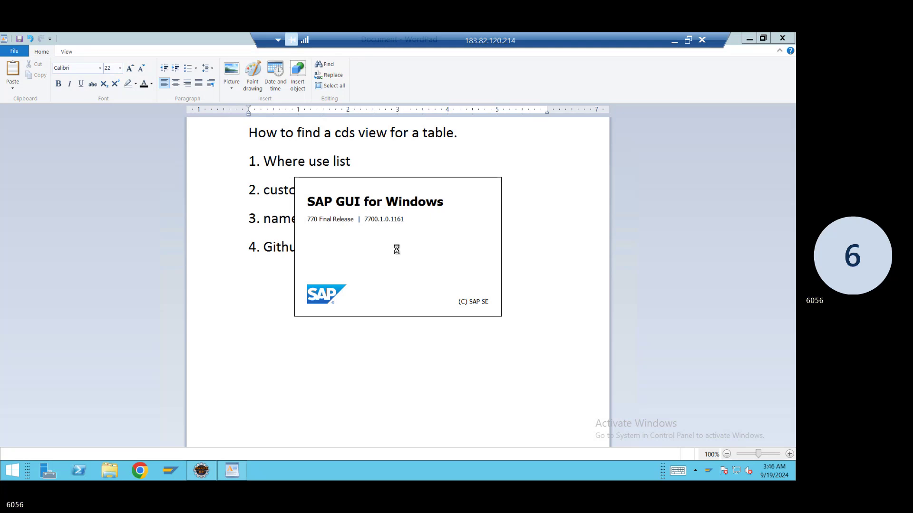
click(352, 137)
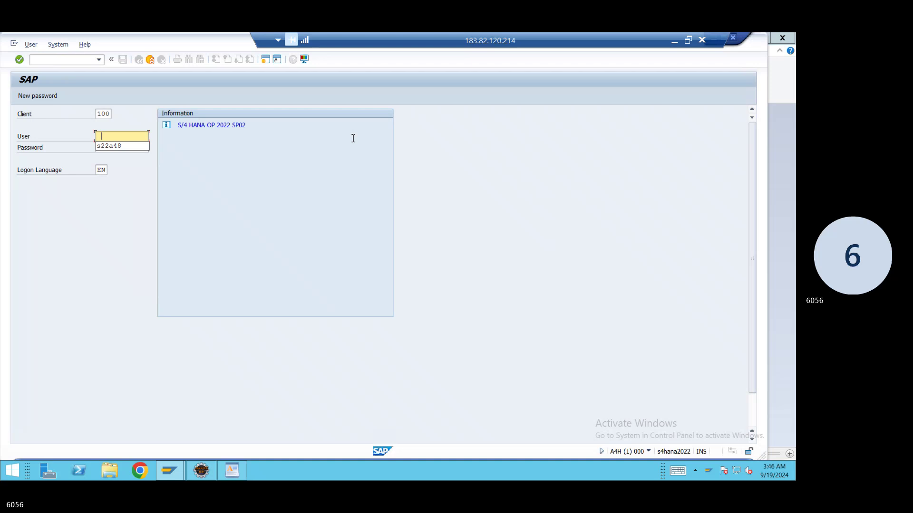
key(Down)
key(Return)
key(Tab)
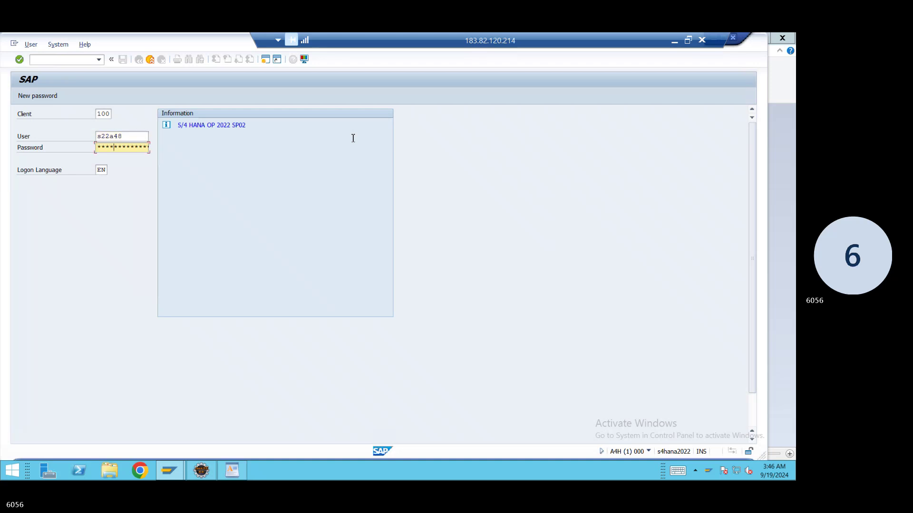
key(Return)
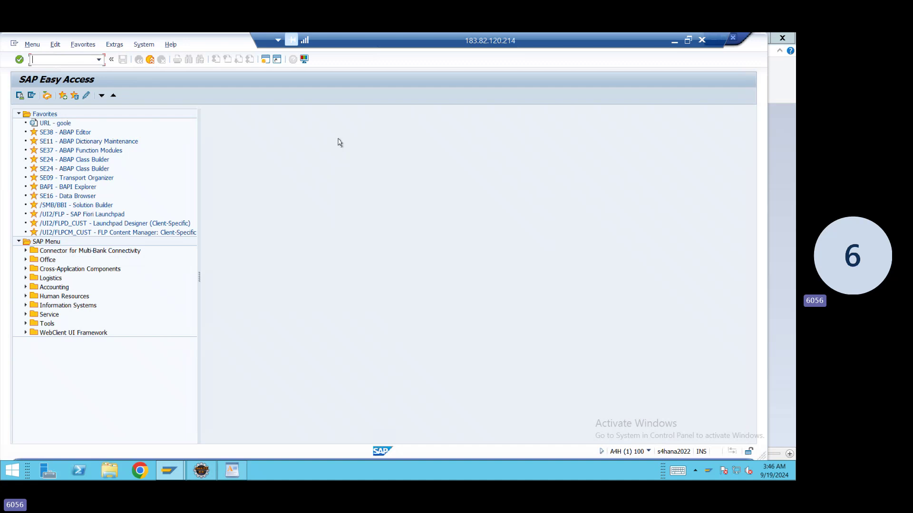
Run SE11's where-used list for table VBAK, limited to Data Definitions (212 hits).
double_click(89, 142)
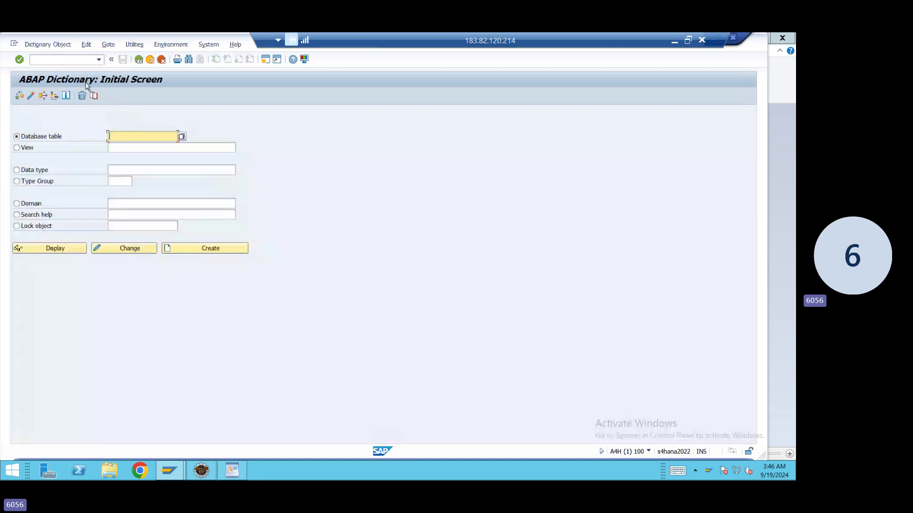
text(vbak)
click(43, 97)
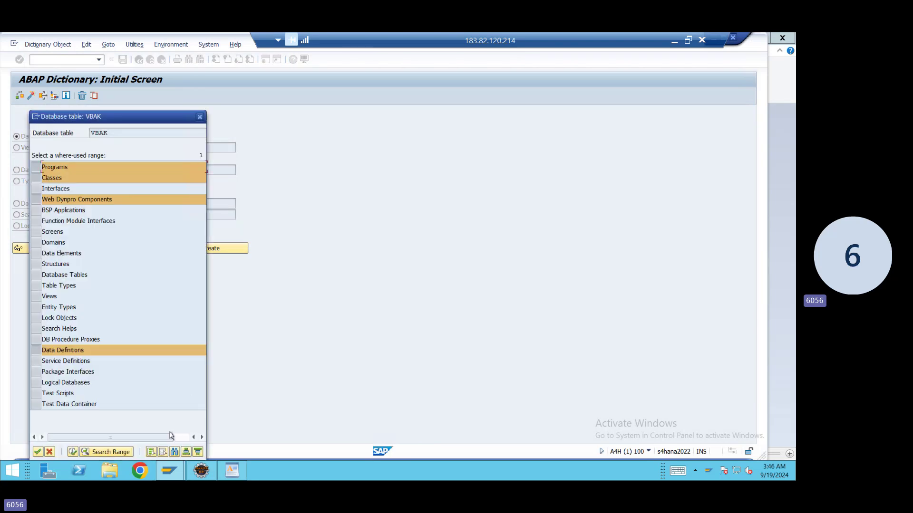
click(162, 452)
click(38, 352)
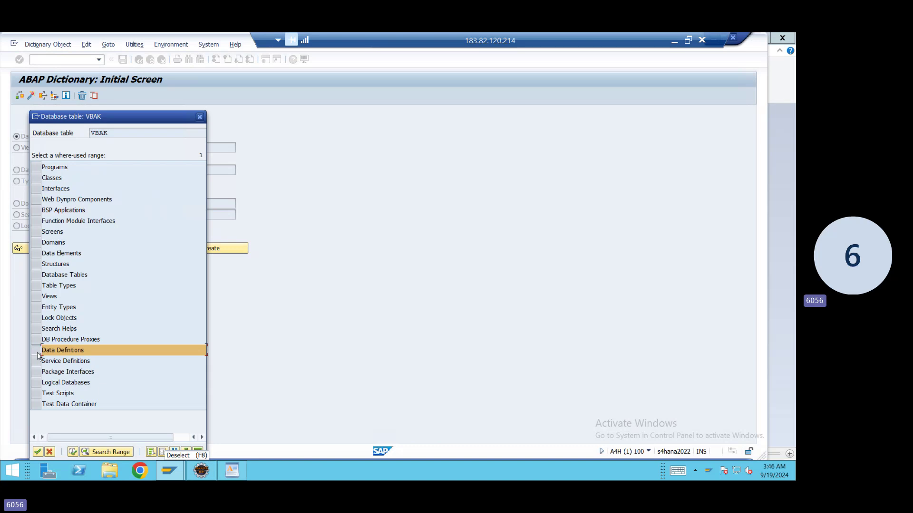
key(Return)
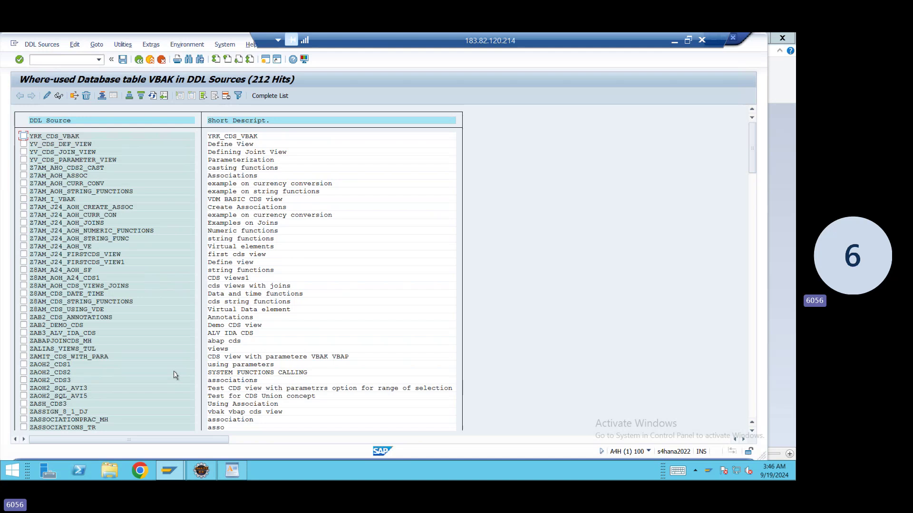
scroll(308, 310, down, 2)
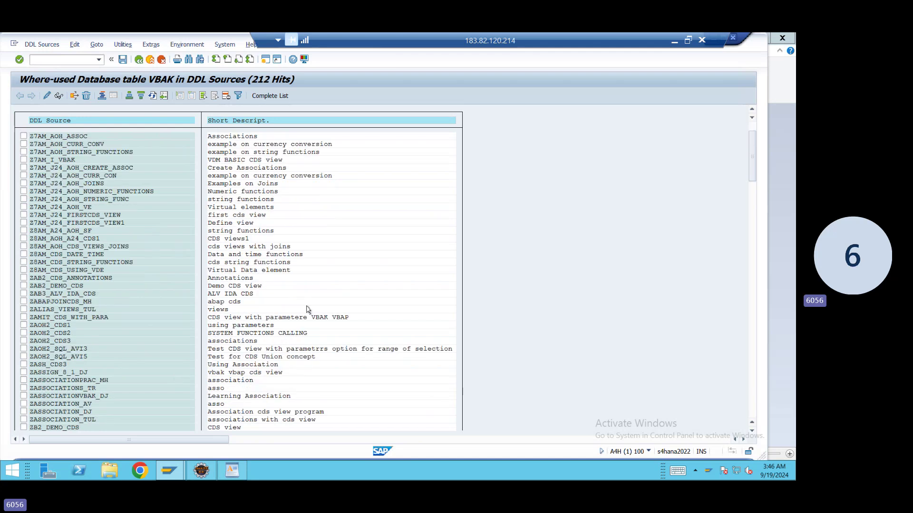
scroll(308, 309, down, 3)
scroll(307, 309, down, 3)
scroll(307, 310, down, 3)
scroll(308, 309, down, 3)
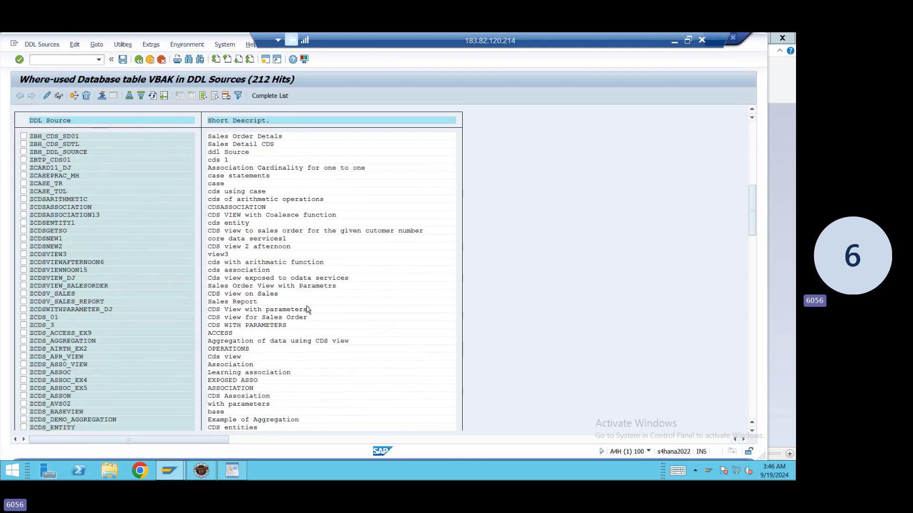
scroll(308, 310, down, 3)
scroll(307, 309, down, 3)
scroll(307, 310, down, 2)
scroll(308, 310, down, 3)
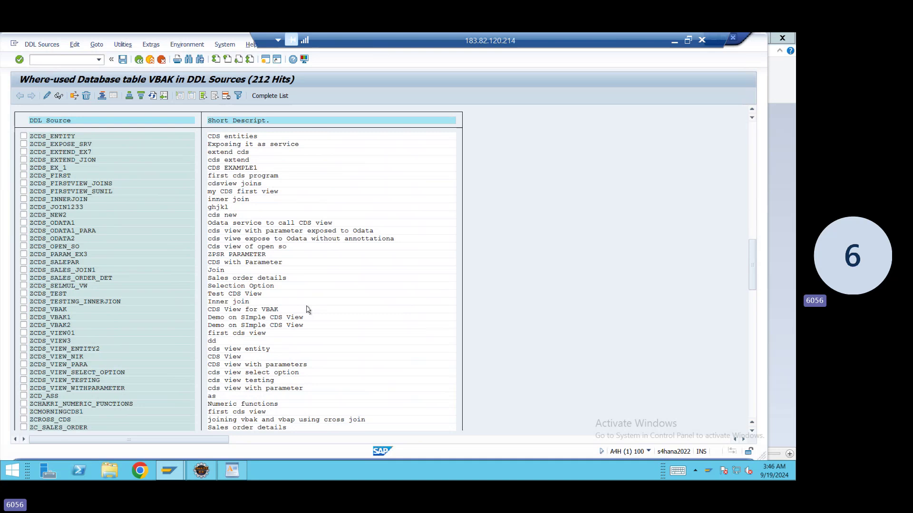
scroll(307, 310, down, 3)
scroll(307, 309, down, 3)
scroll(307, 309, down, 3)
scroll(307, 310, down, 3)
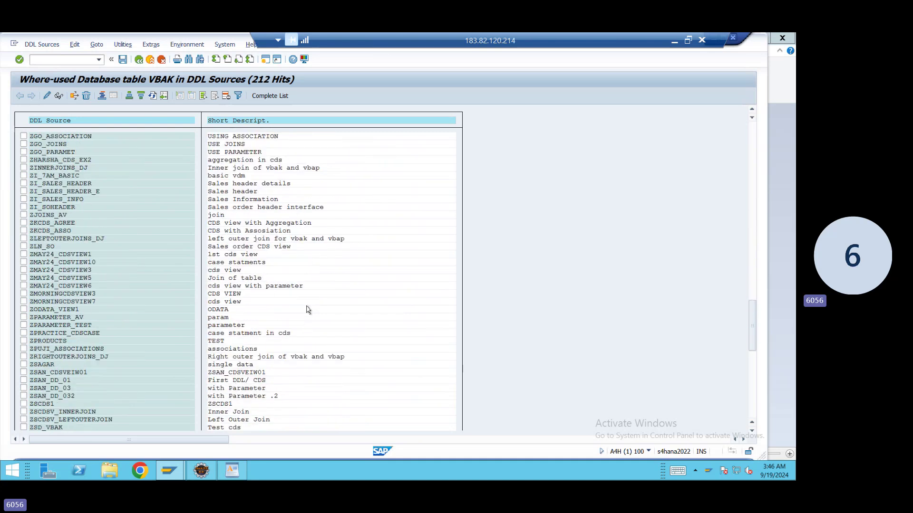
scroll(307, 310, down, 3)
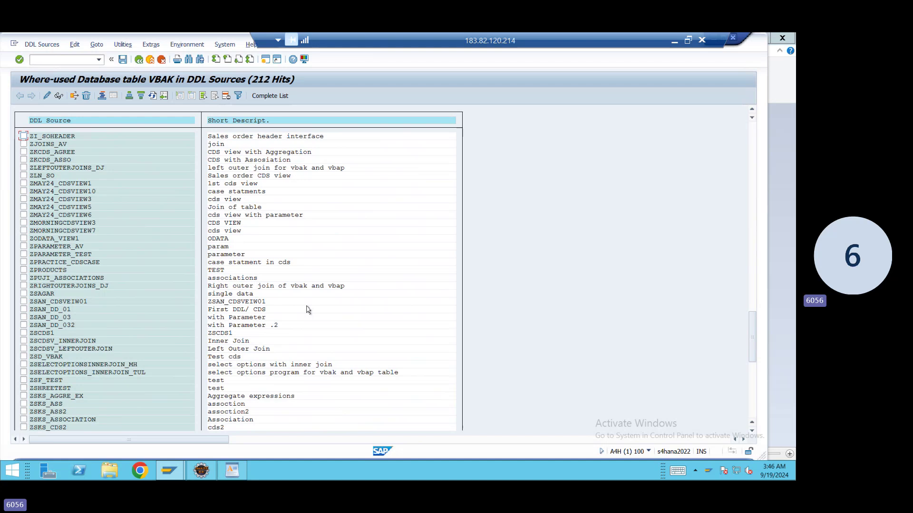
In WordPad, begin the note 'some of stnd cds views will not show over here' below item 4.
key(alt+Tab)
key(alt+Tab)
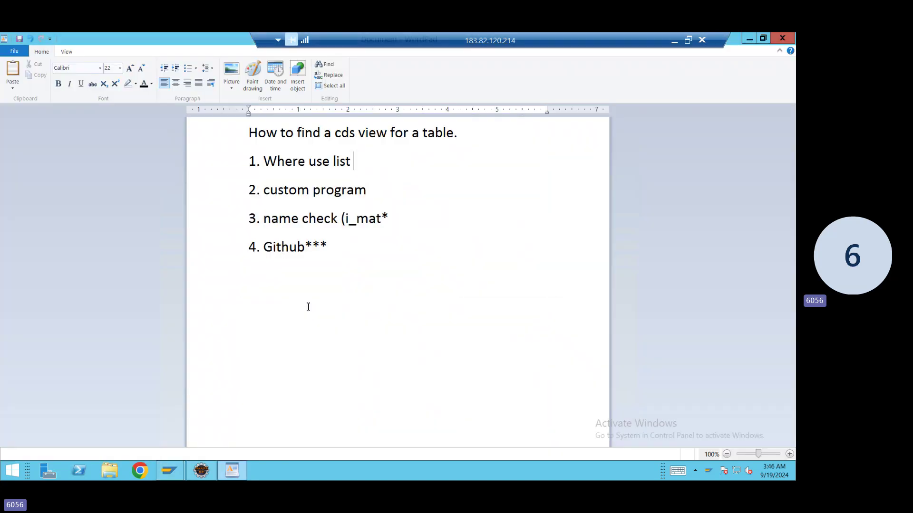
click(358, 253)
key(Return)
key(Return)
text(some of stn)
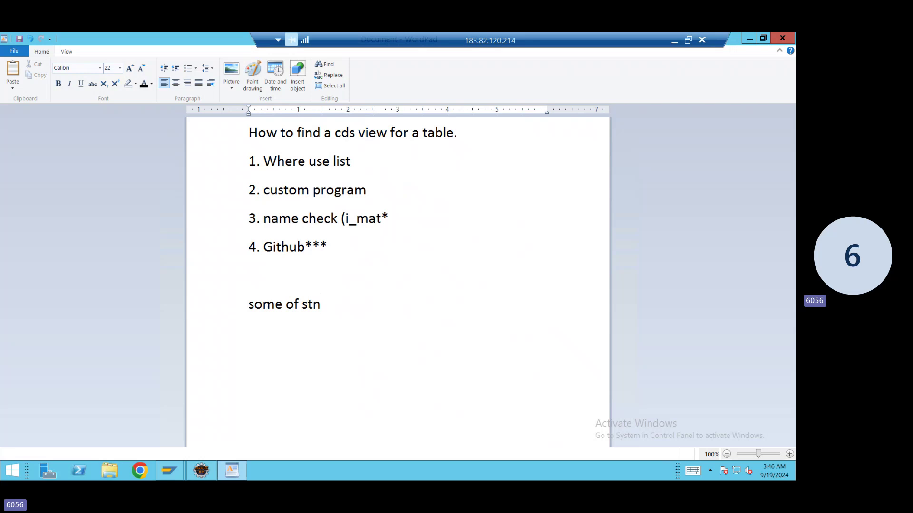
text(d cds vie)
text(ws will no)
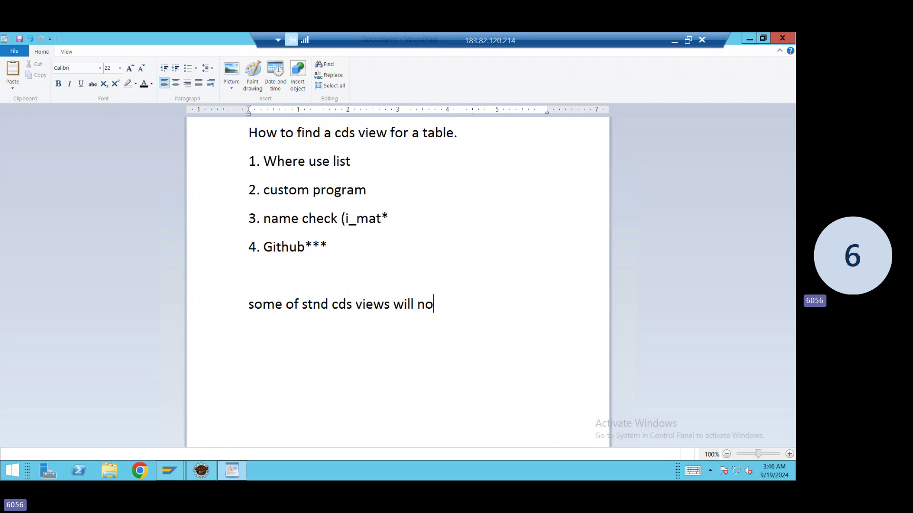
text(t show over)
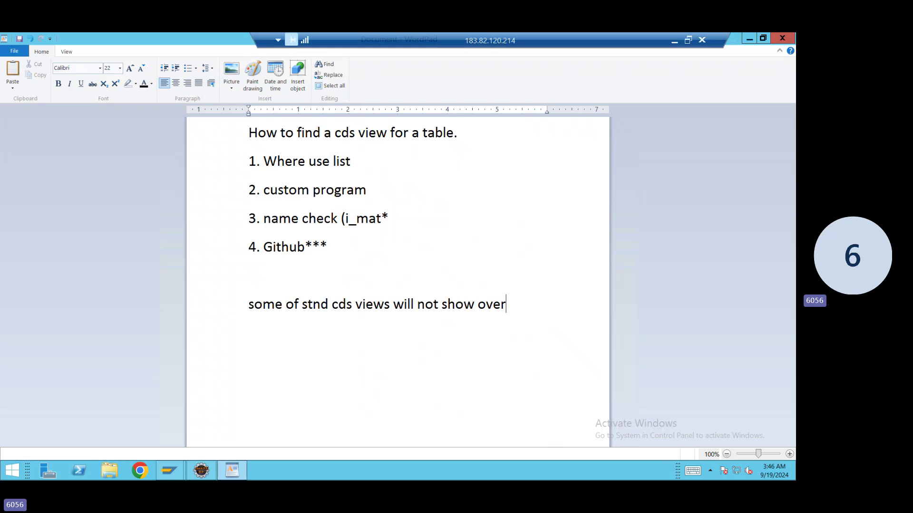
text( here)
Switch back to SAP GUI and scroll through the VBAK DDL-source hits.
key(alt+Tab)
scroll(113, 273, down, 3)
scroll(113, 274, down, 3)
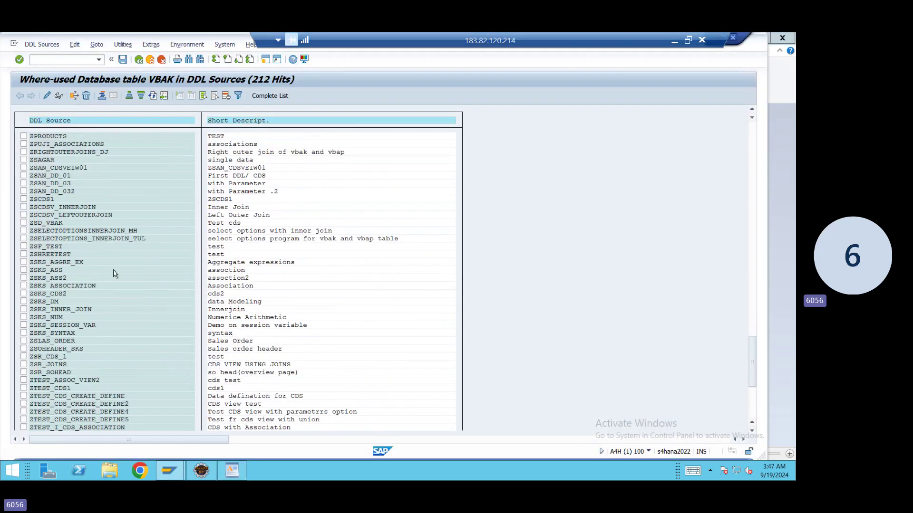
scroll(113, 273, down, 3)
scroll(114, 274, down, 3)
scroll(112, 272, down, 2)
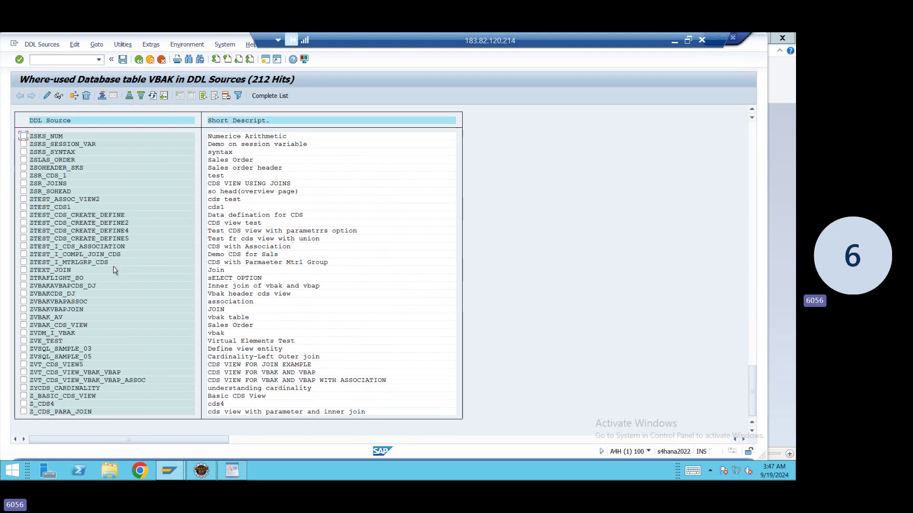
scroll(113, 270, up, 3)
scroll(112, 270, up, 3)
scroll(113, 270, up, 3)
scroll(113, 271, up, 3)
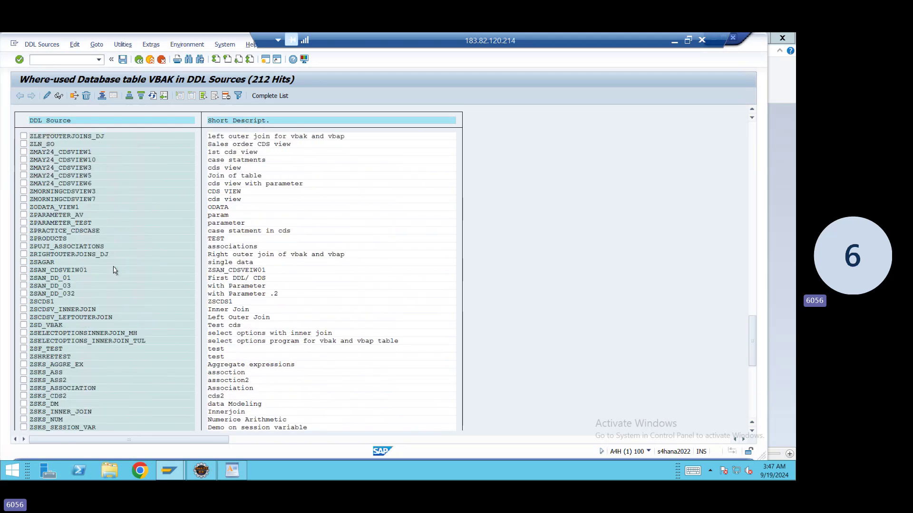
scroll(113, 271, up, 3)
scroll(113, 270, up, 3)
scroll(112, 271, up, 3)
scroll(112, 270, up, 3)
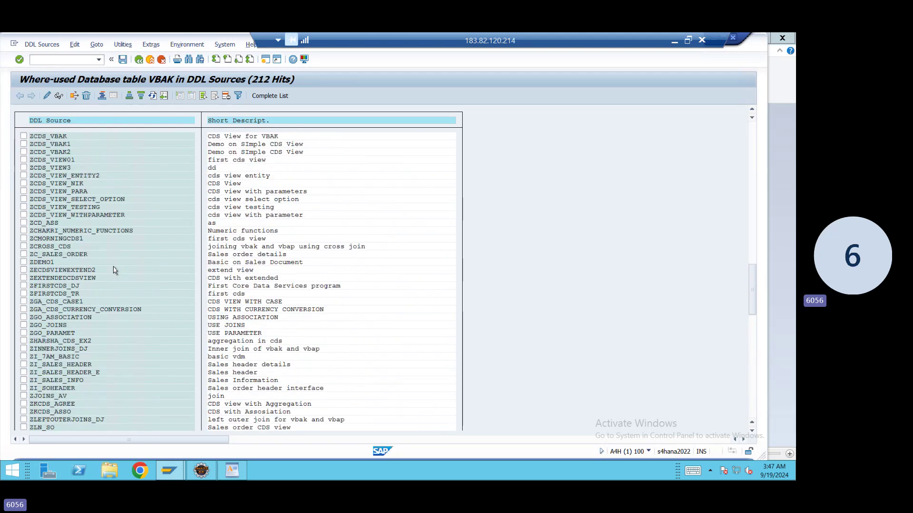
scroll(113, 271, up, 3)
scroll(112, 271, up, 3)
scroll(113, 270, up, 3)
scroll(113, 270, up, 3)
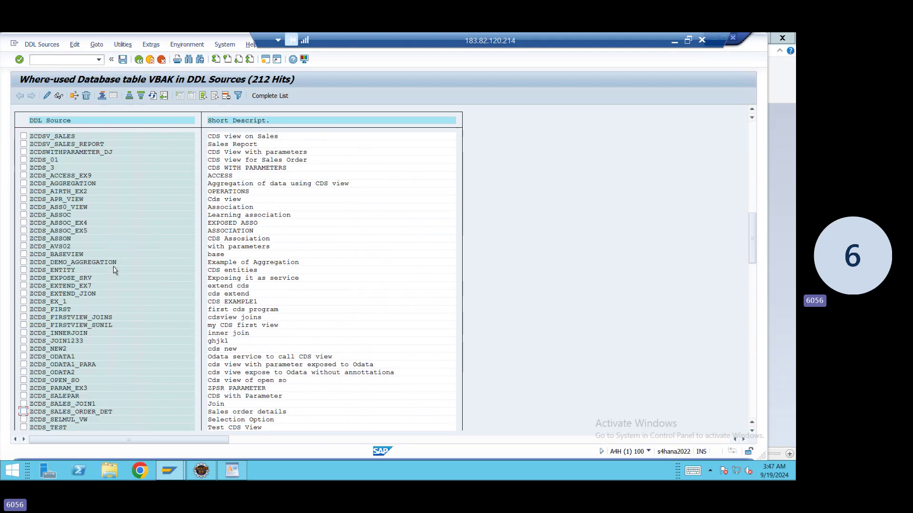
scroll(113, 270, up, 1)
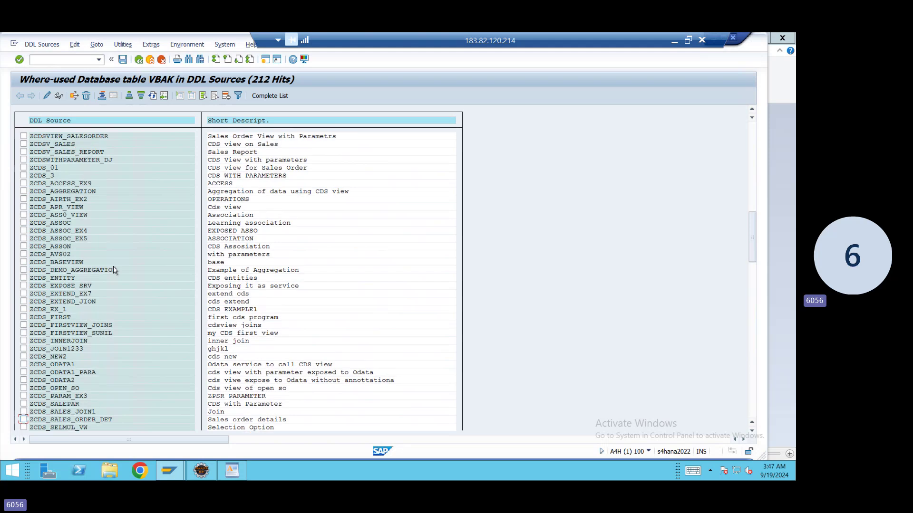
Add a 'CDS types:' list with 'Interface views : I_' and 'consumption views : C_'.
key(alt+Tab)
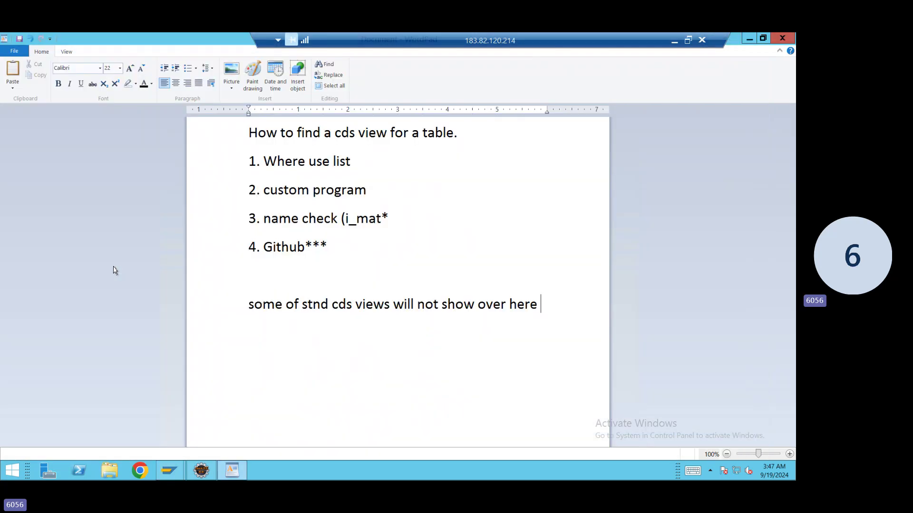
key(Return)
text(her)
text(e:)
key(Return)
text(CDS types)
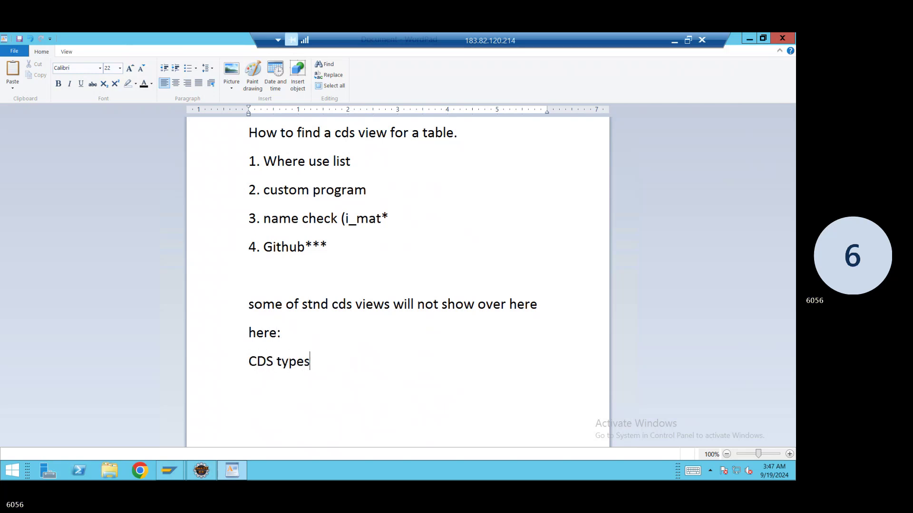
text(:)
key(Return)
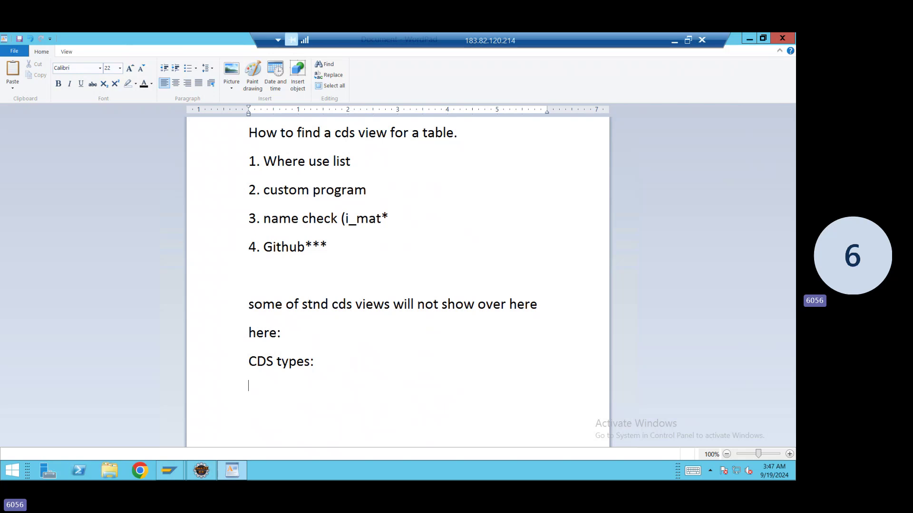
text(Int)
text(erface v)
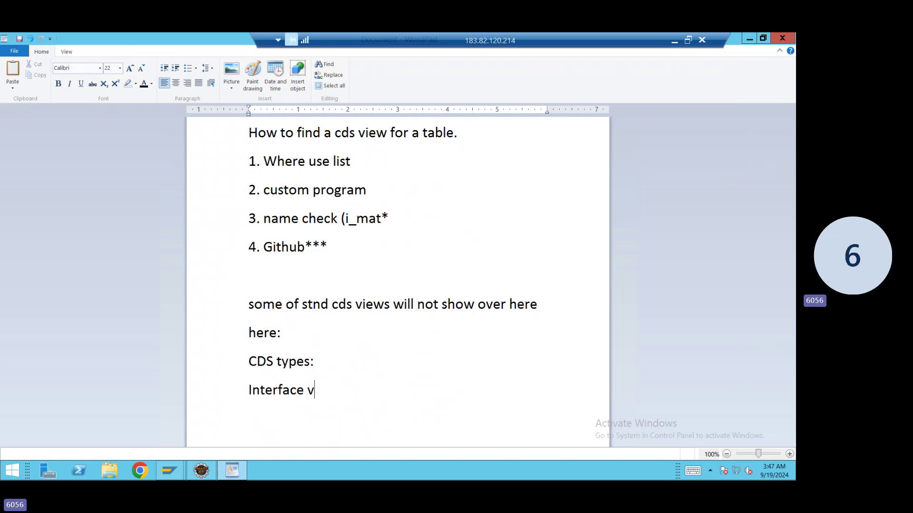
text(iews)
key(Return)
text(co)
text(nsumption )
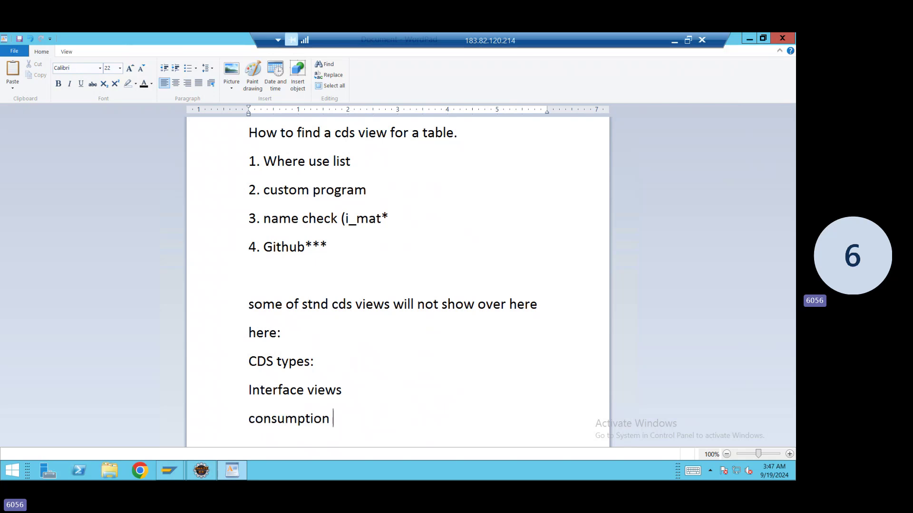
text(vie)
text(ws)
key(Up)
text(: I)
text(_)
key(Down)
text(: C)
text(_)
Add '1. BASIC Views : I_' and '2. Composite views :I_' beneath Interface views.
click(403, 398)
key(Return)
text(1)
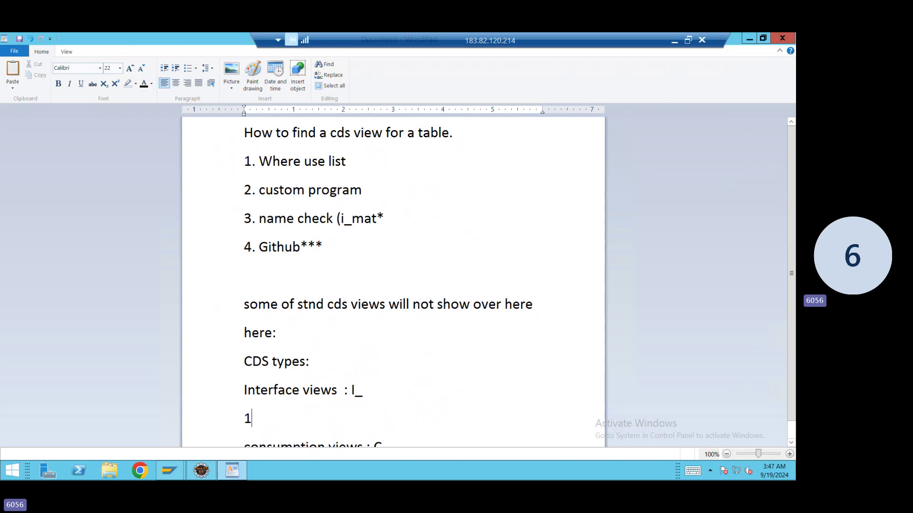
text(. BAIS)
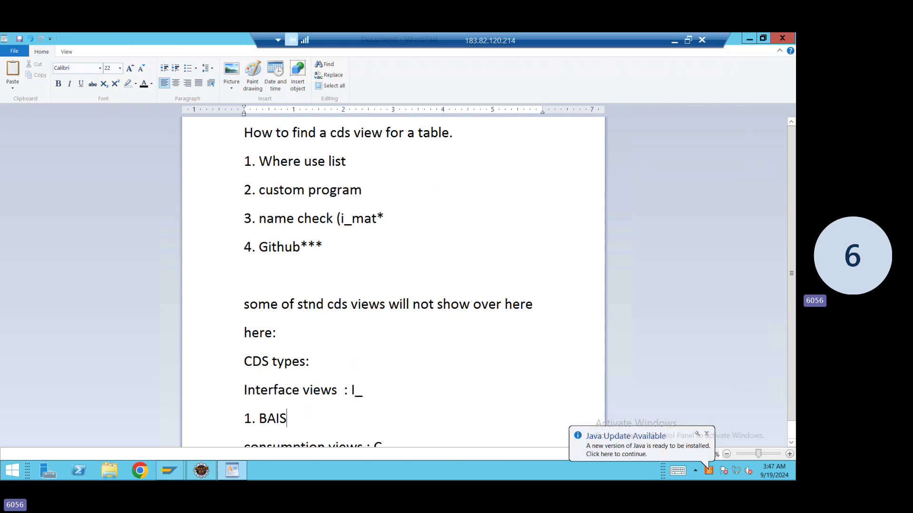
text(C)
key(BackSpace)
key(BackSpace)
key(BackSpace)
key(BackSpace)
text(S)
text(IC Views)
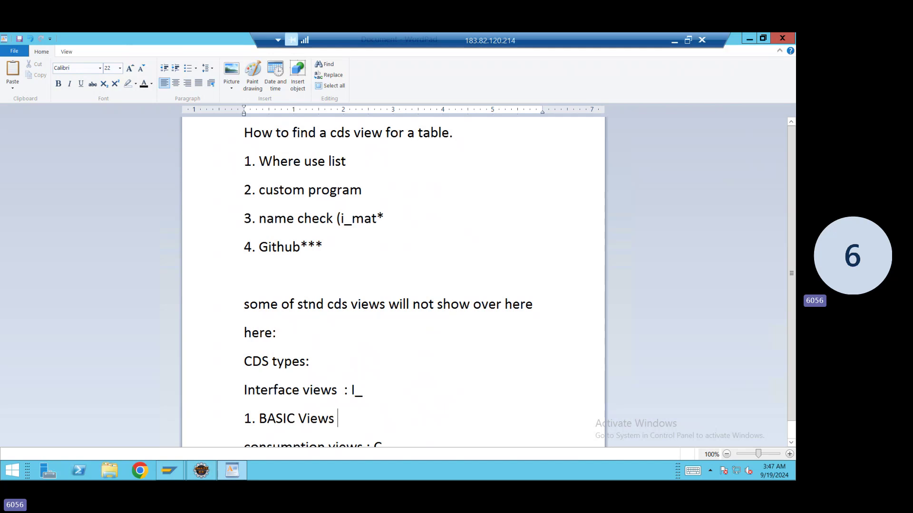
key(Return)
text(2.)
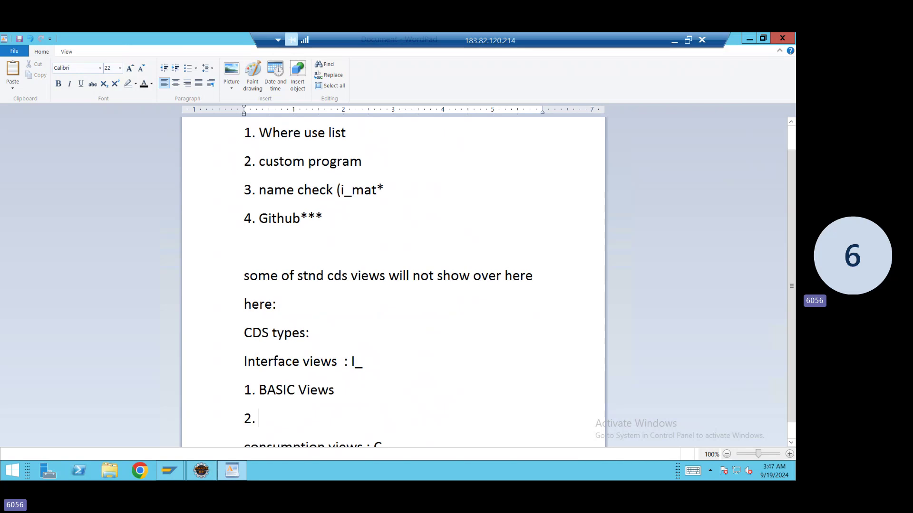
text(Co)
text(mposite vie)
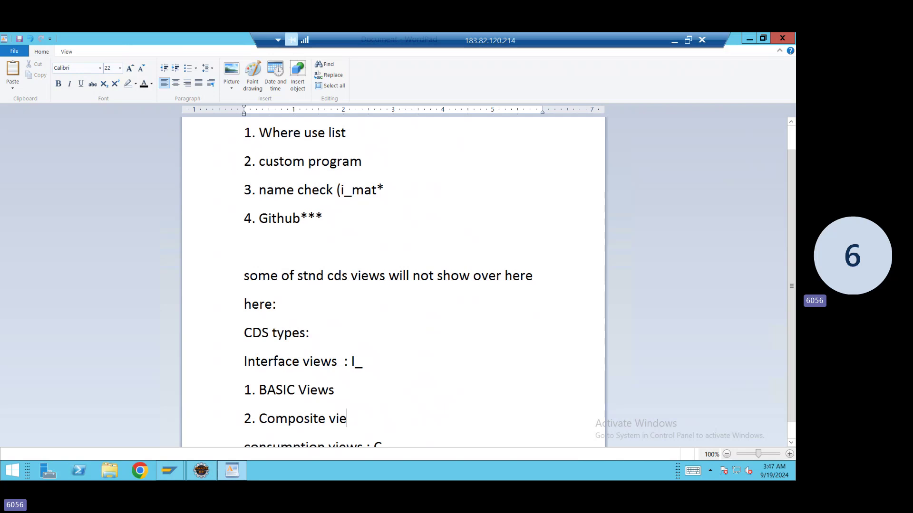
text(ws)
click(359, 402)
text(: I_)
key(Down)
key(Down)
key(Up)
key(End)
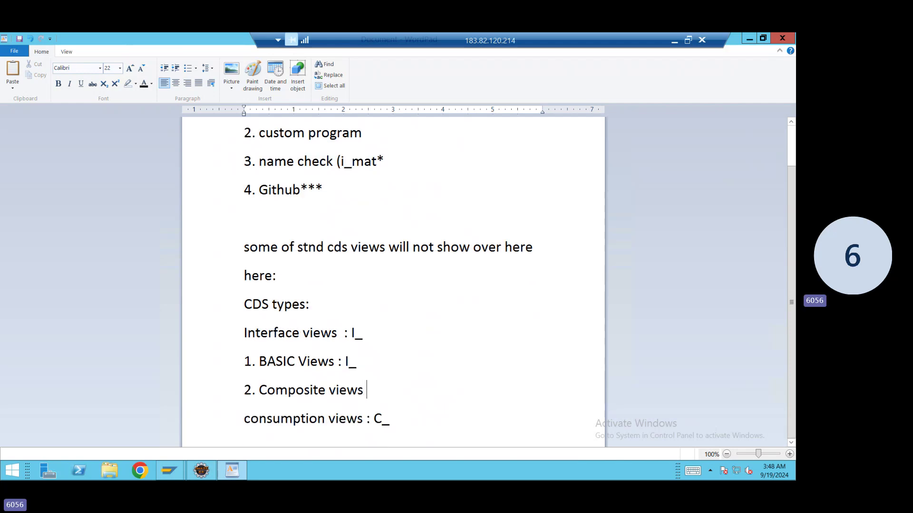
text(:I_)
click(412, 423)
key(Return)
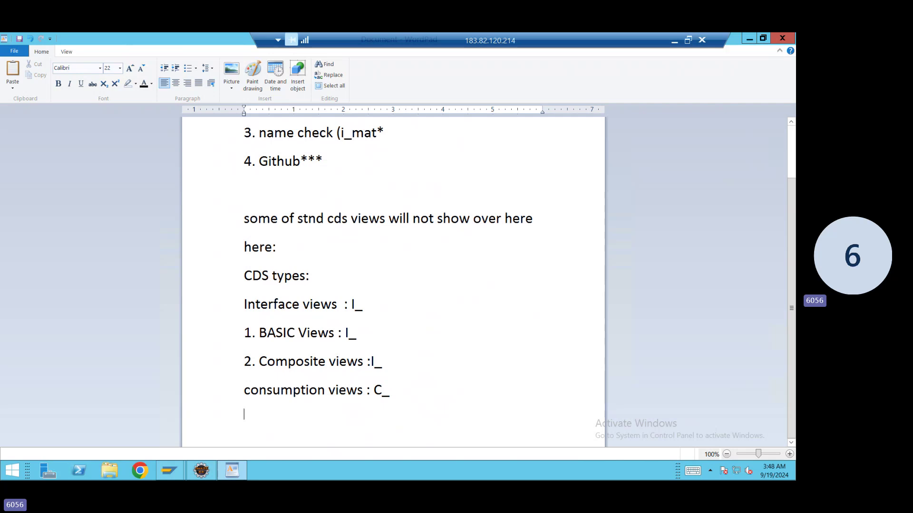
key(Return)
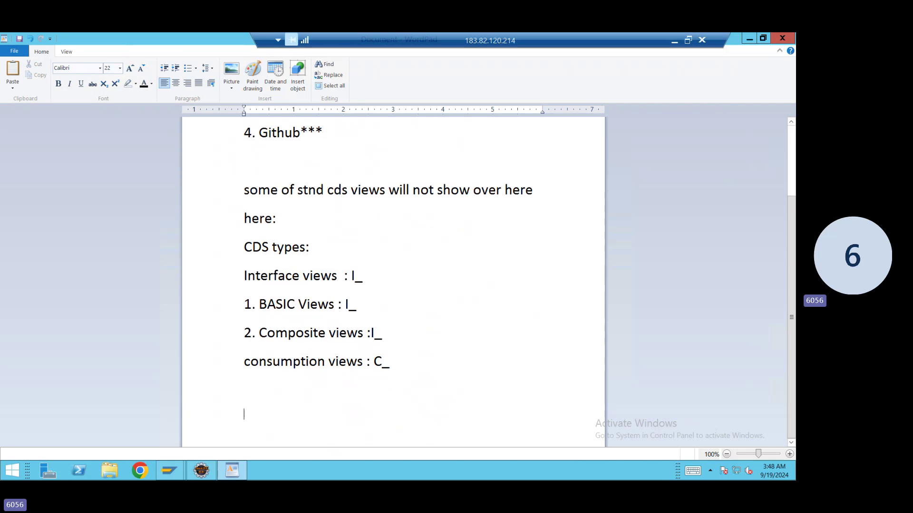
text(@v)
text(dm.view)
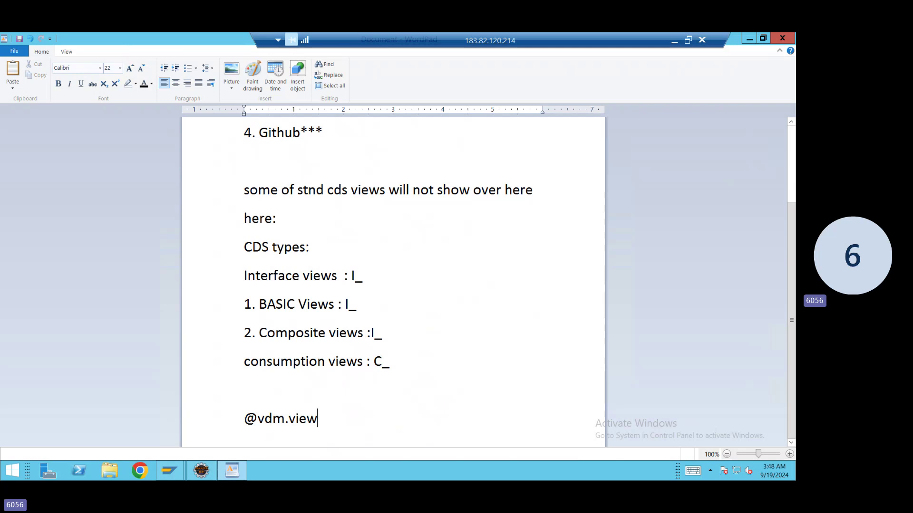
text(type:)
text( #BAI)
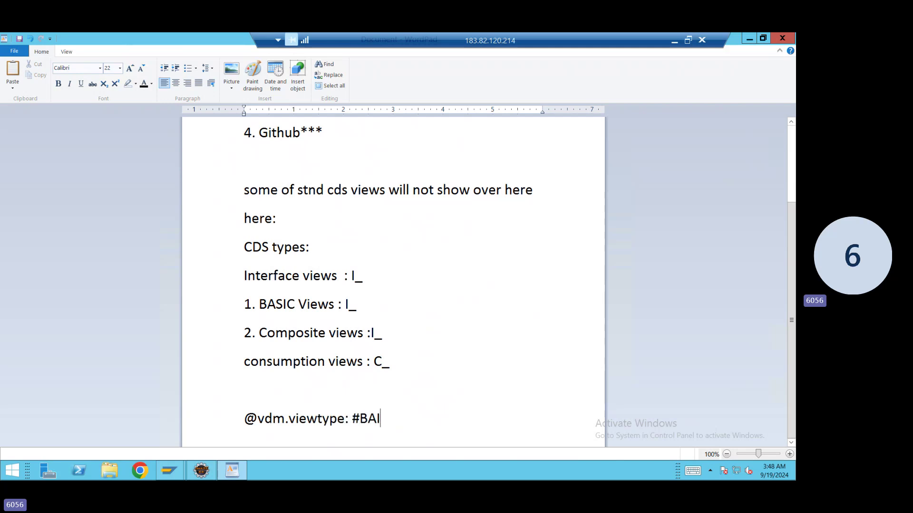
text(S)
key(BackSpace)
text(SIC)
Fix the 'BAISIC' typo to '#BASIC' and start a new line with 'mara'.
drag(407, 418, 239, 418)
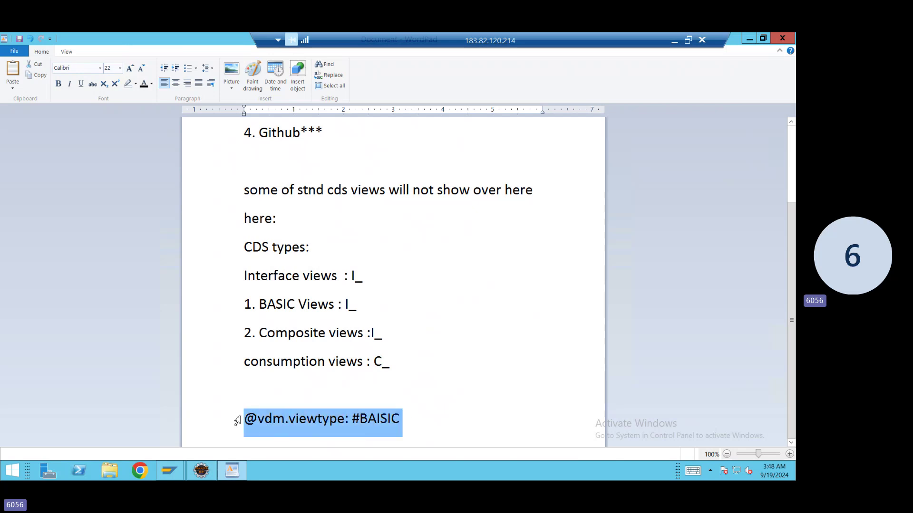
click(380, 420)
key(BackSpace)
click(432, 415)
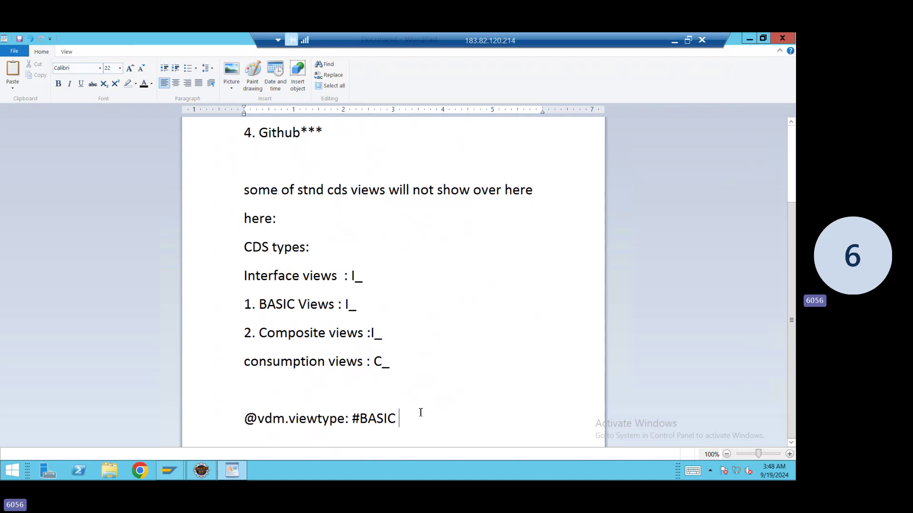
key(Return)
key(Return)
text(m)
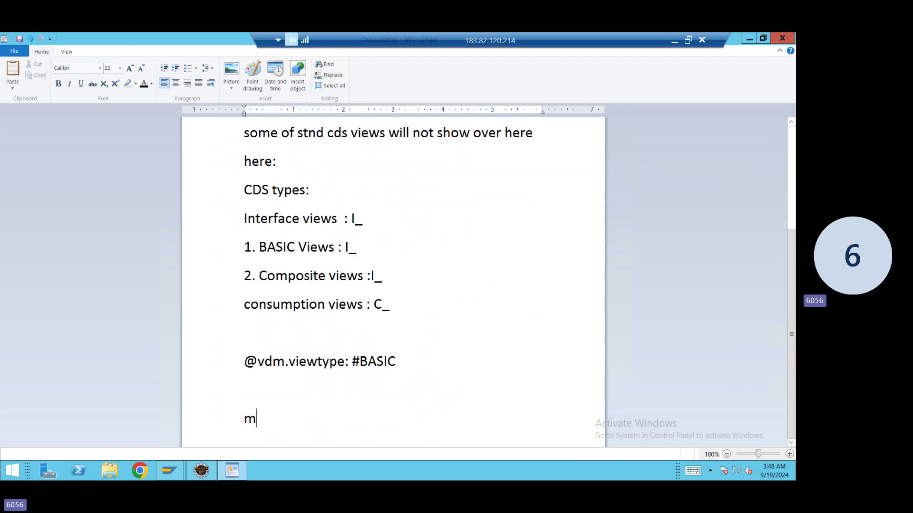
text(ara)
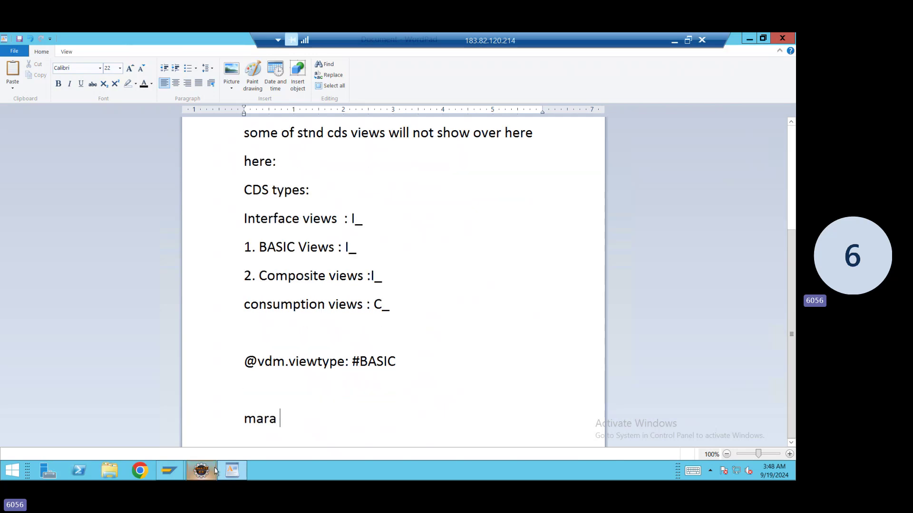
scroll(360, 300, up, 2)
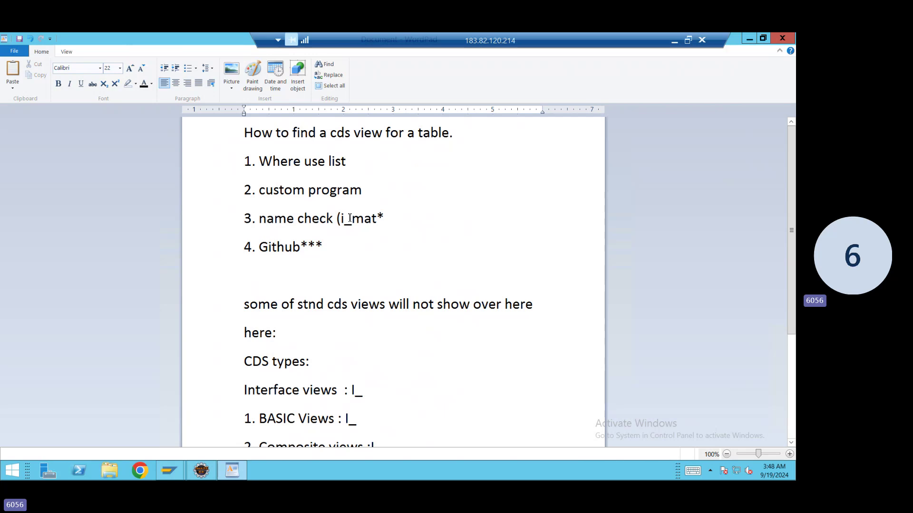
mouse_move(169, 470)
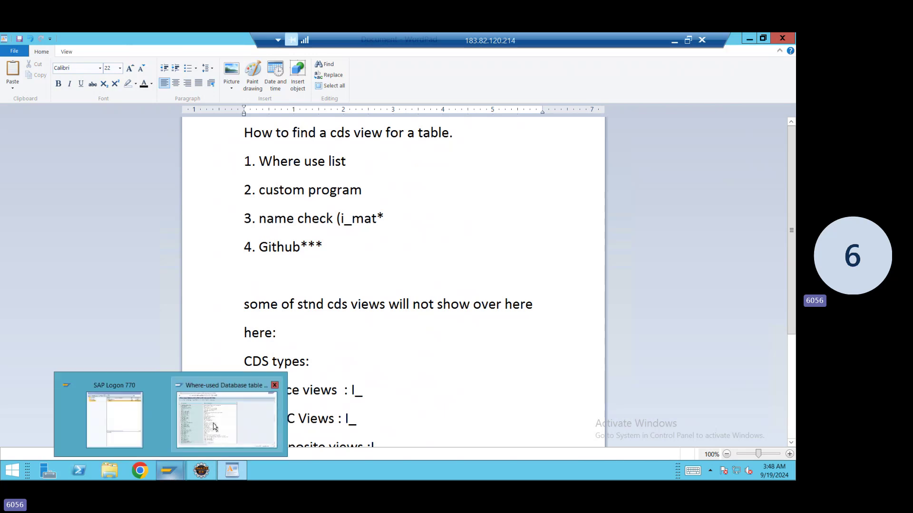
Open program yfindcds in the ABAP editor from the SE38 recent-program history.
click(214, 426)
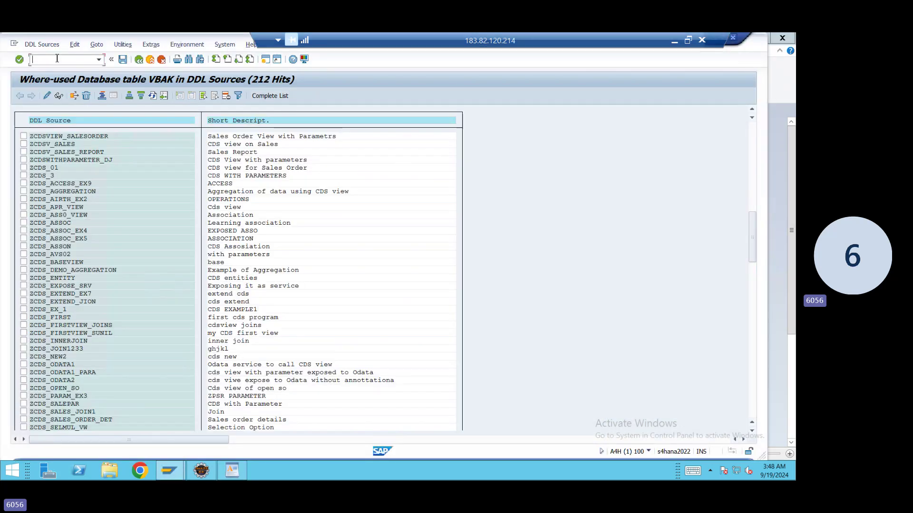
text(/nse38)
key(Return)
key(Down)
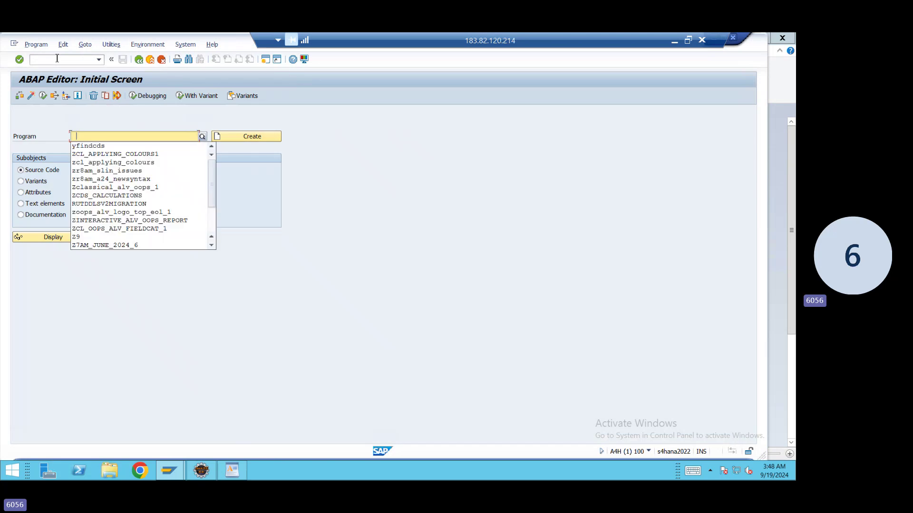
key(Down)
key(Return)
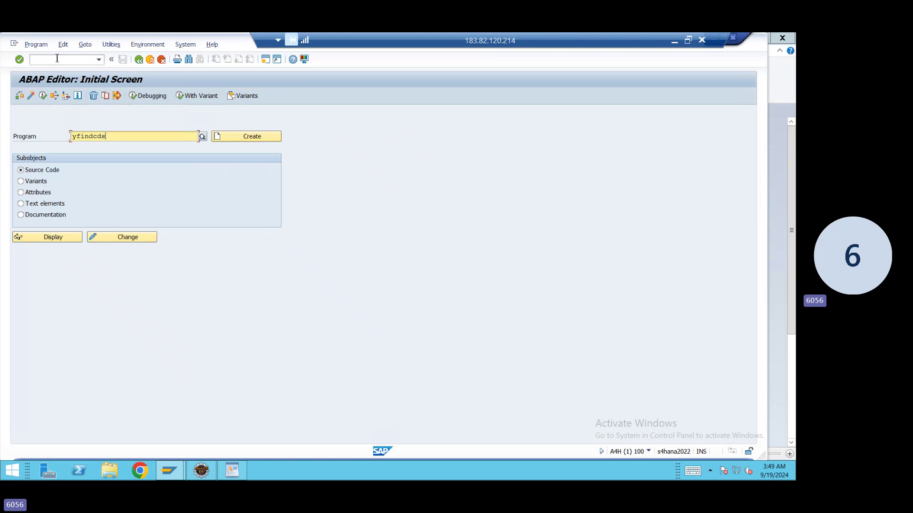
Run yfindcds for table MARA, which reports 367 CDS views found.
click(42, 98)
click(173, 126)
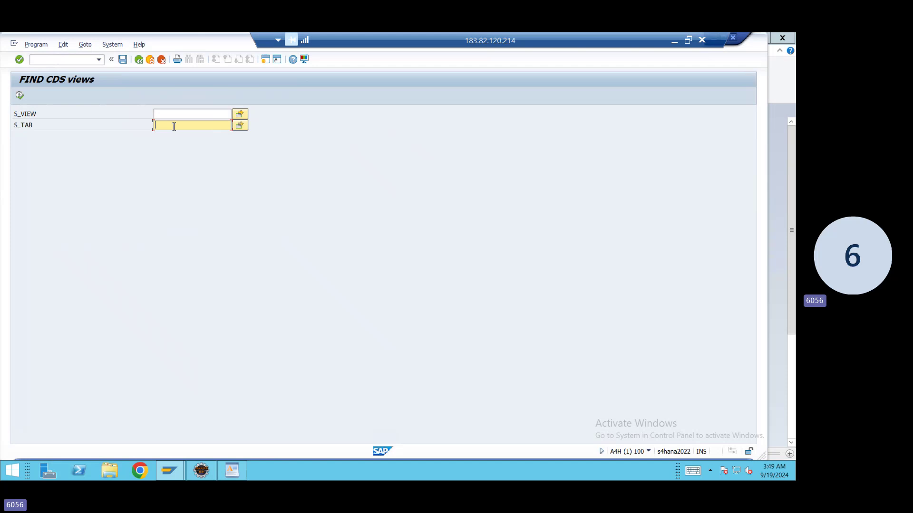
text(mara)
key(Return)
click(19, 94)
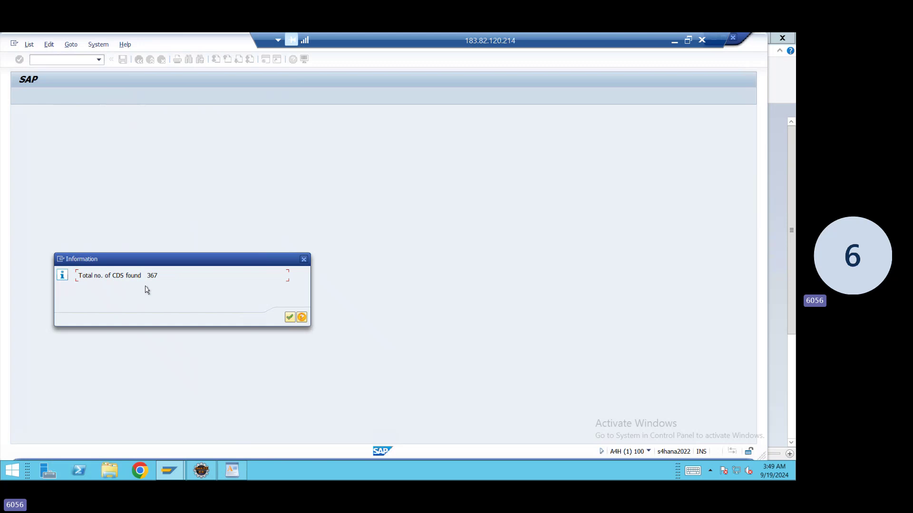
Page through the found views, open IPRODUCT and highlight its data definition I_PRODUCT.
key(Return)
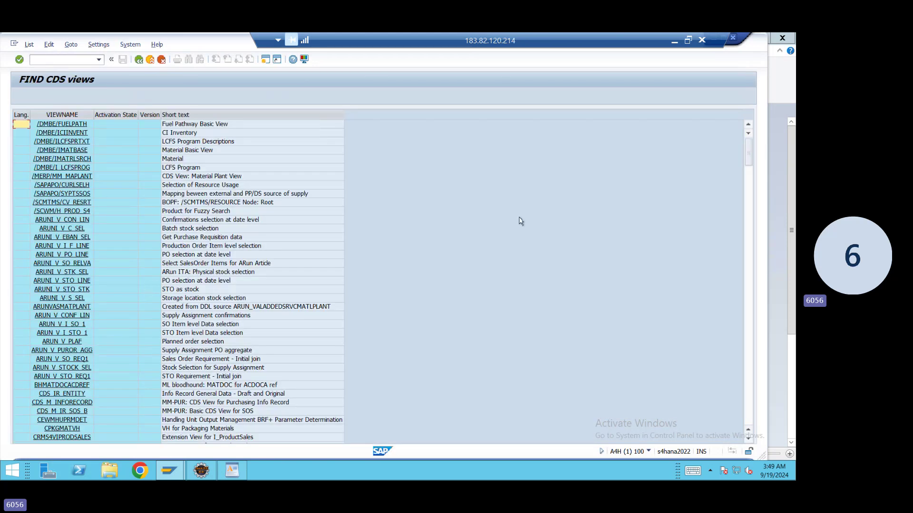
key(Page_Down)
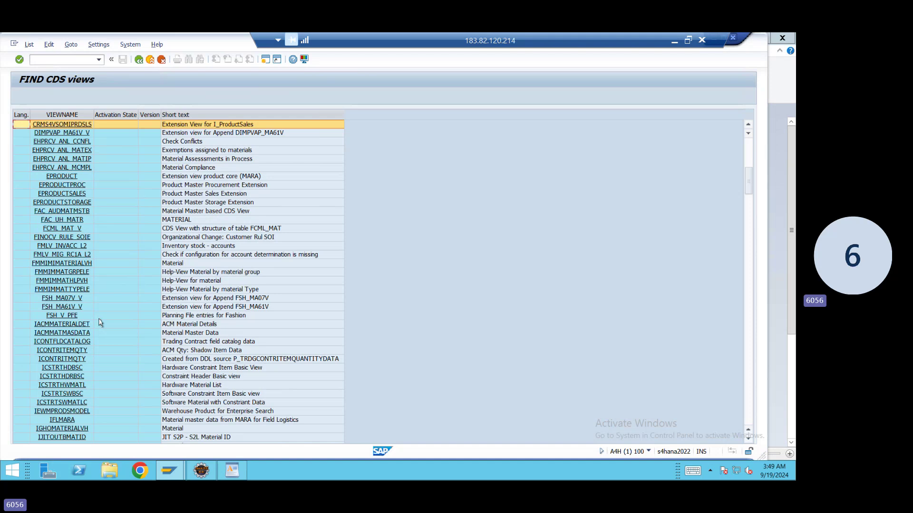
scroll(99, 322, down, 4)
scroll(99, 323, down, 4)
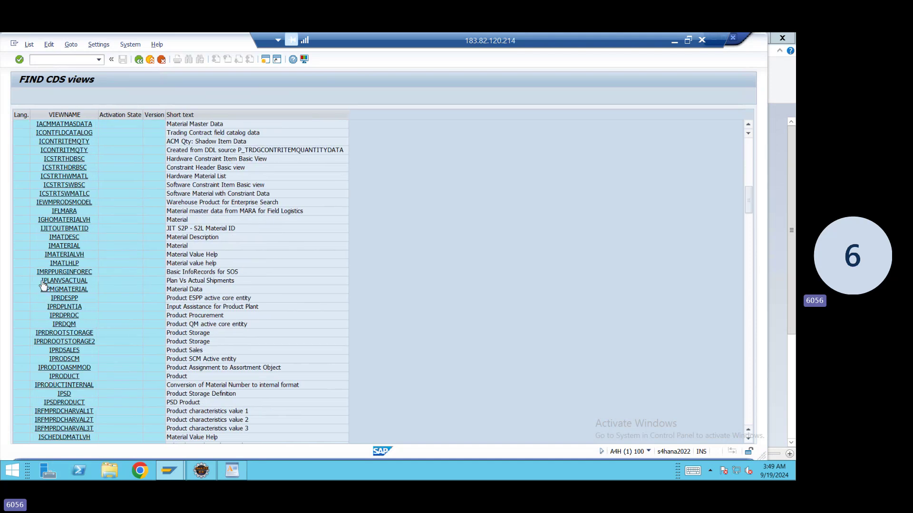
click(75, 379)
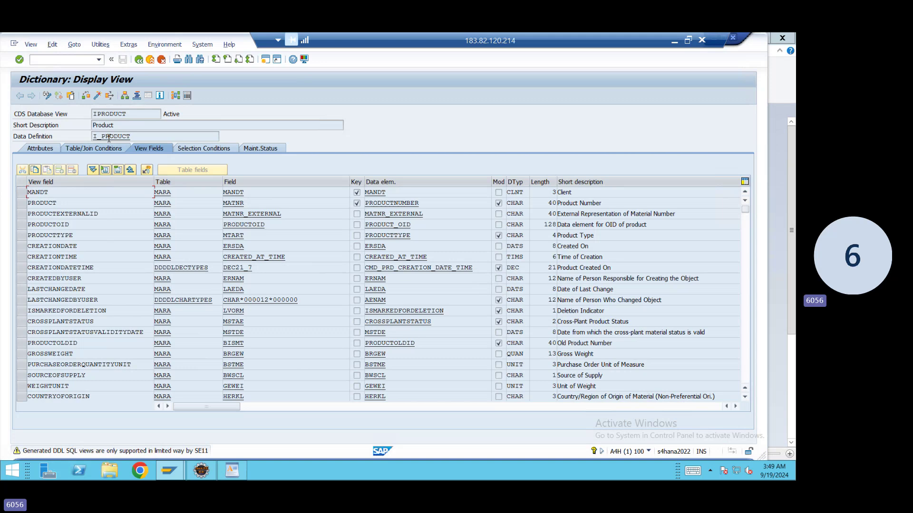
double_click(132, 138)
click(100, 137)
Reopen IPRODUCT from the result list, re-highlight I_PRODUCT, and bring Eclipse forward.
key(F3)
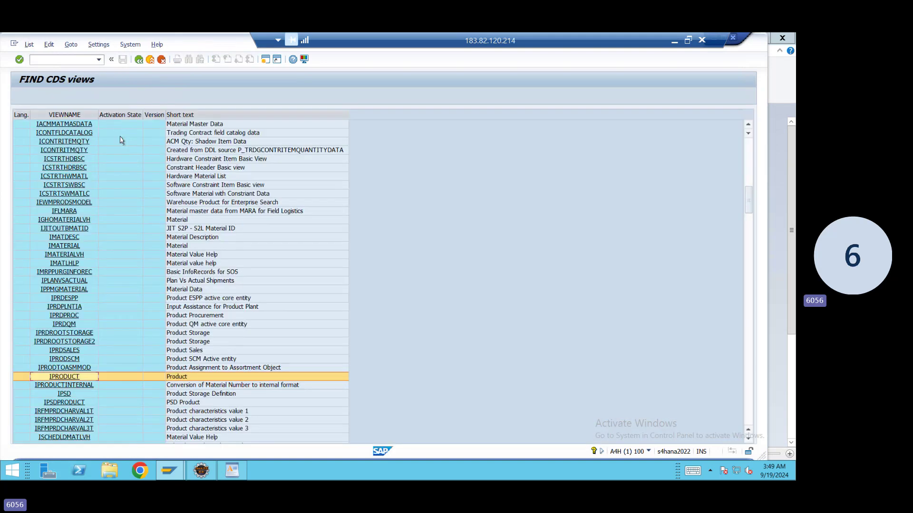
click(63, 377)
drag(131, 136, 108, 138)
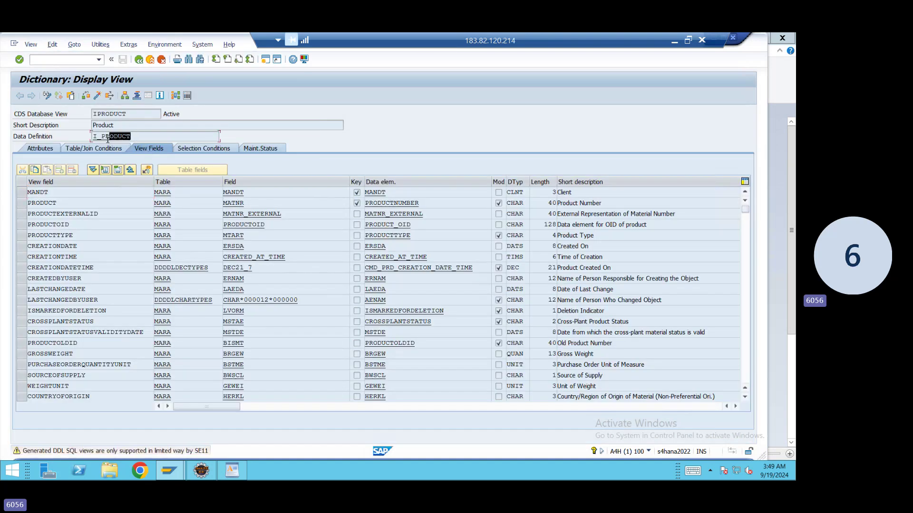
click(107, 138)
click(202, 471)
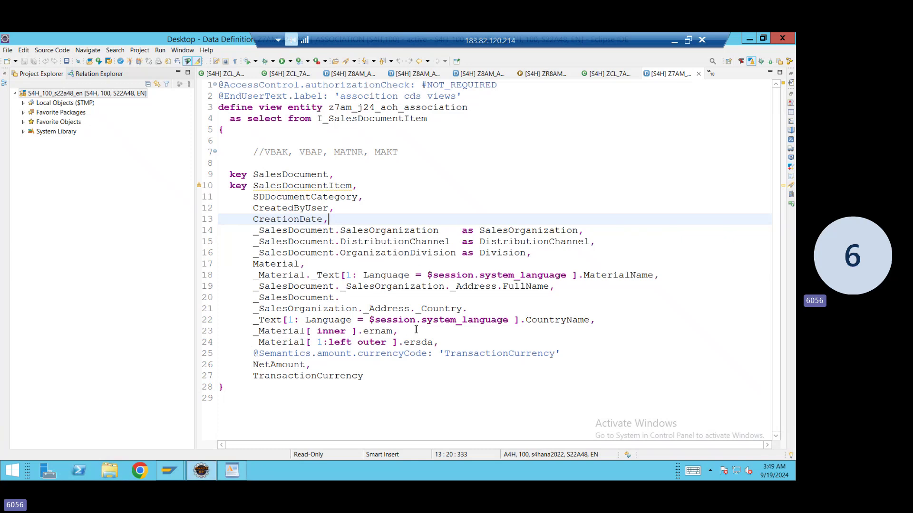
Open the I_PRODUCT data definition and highlight its #BASIC view type and mara source table.
key(ctrl+shift+a)
text(I_PRODUCT)
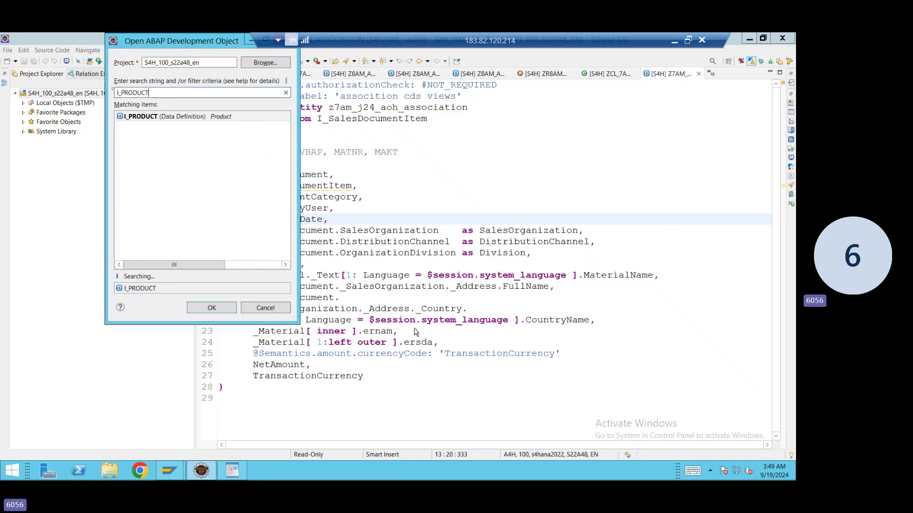
double_click(193, 118)
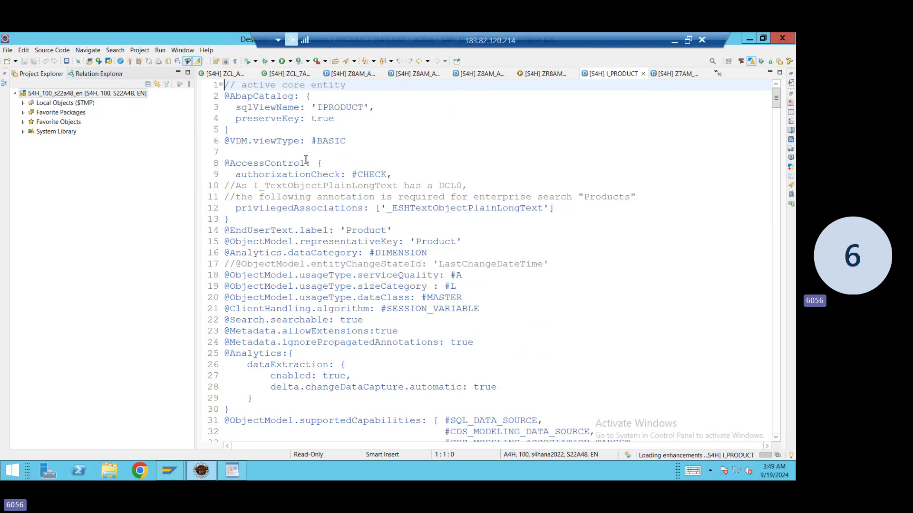
drag(346, 141, 224, 140)
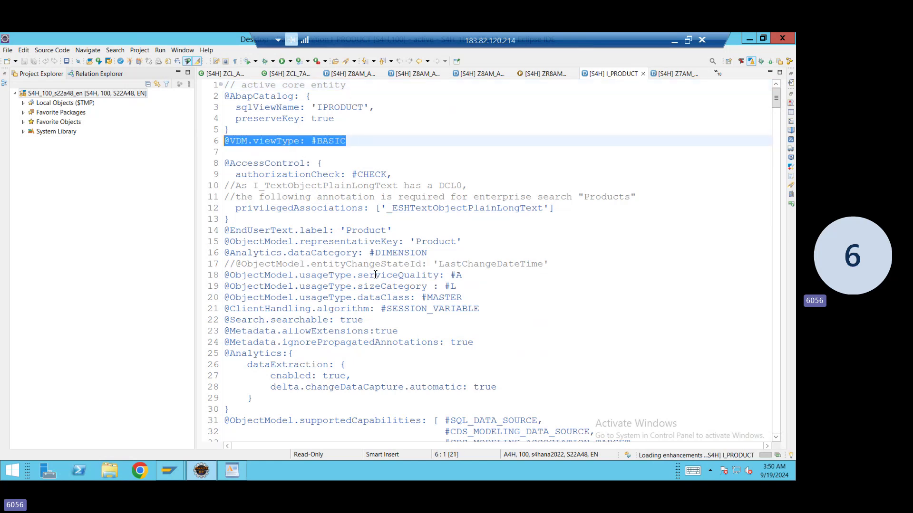
scroll(376, 274, down, 7)
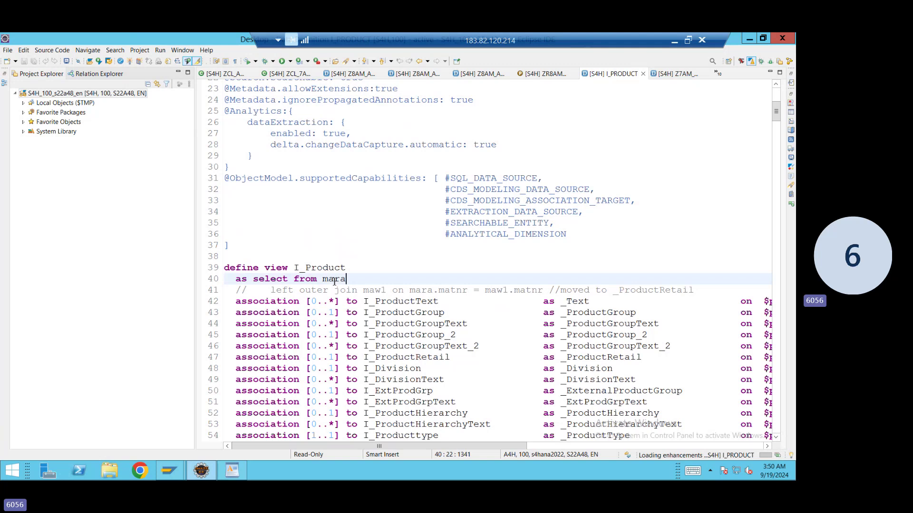
drag(348, 280, 323, 280)
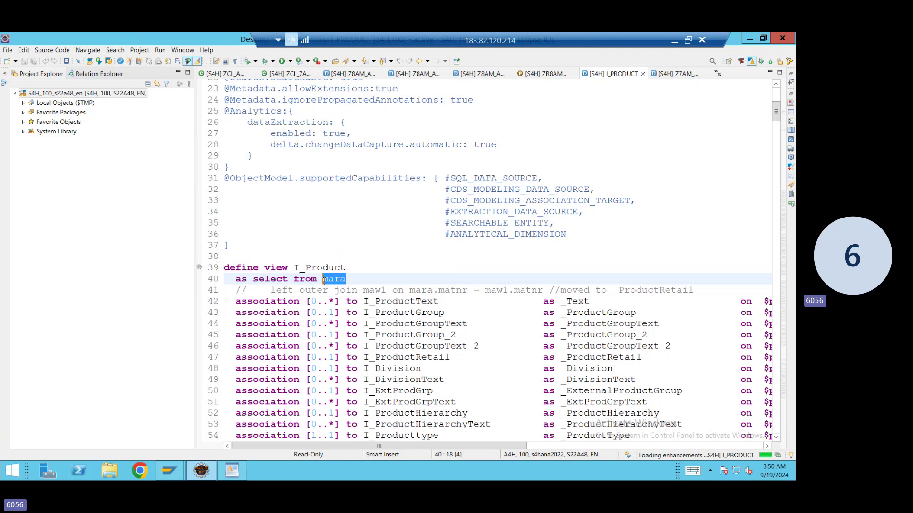
key(alt+Tab)
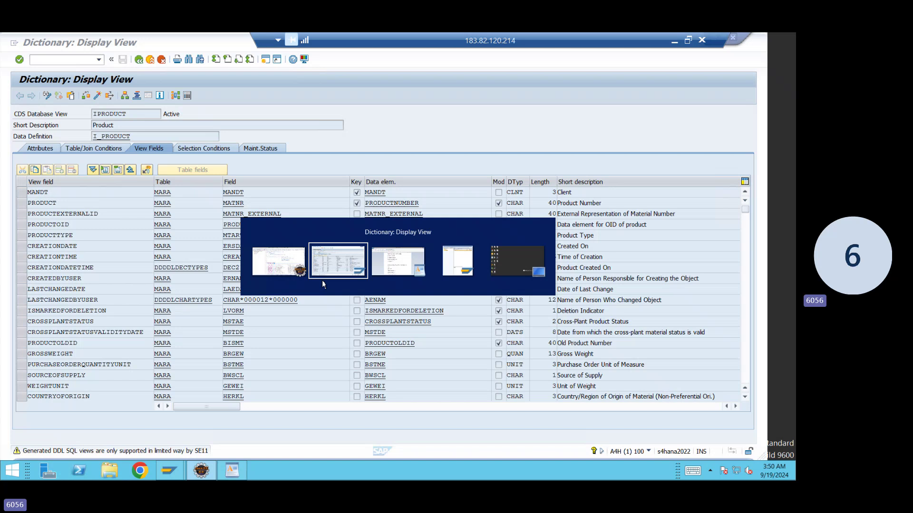
key(alt+Tab)
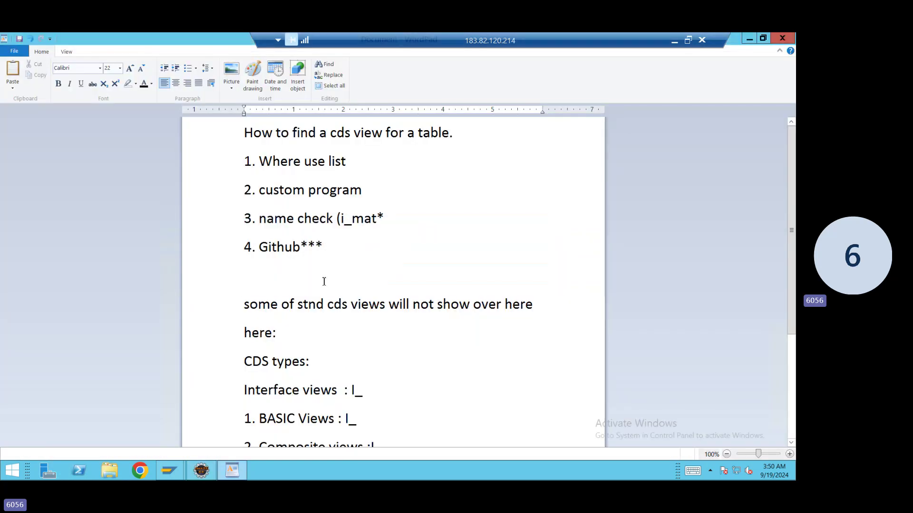
key(alt+Tab)
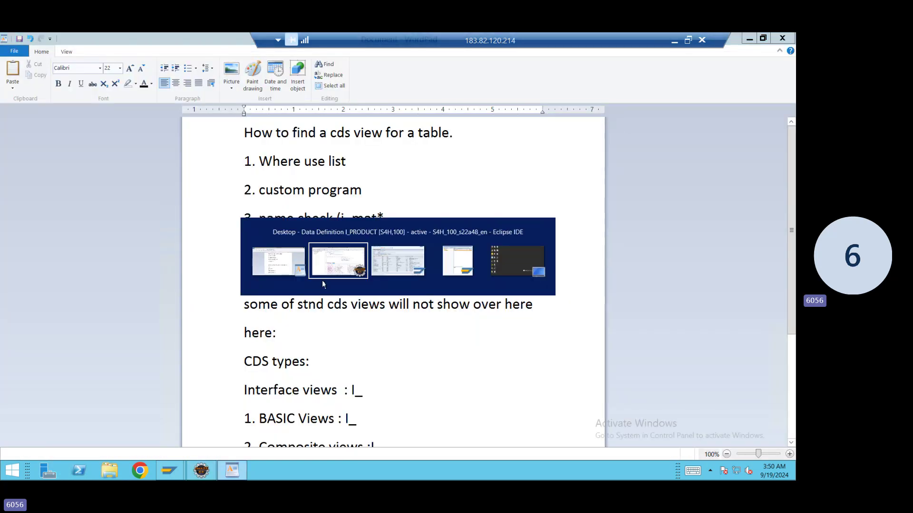
key(alt+Tab)
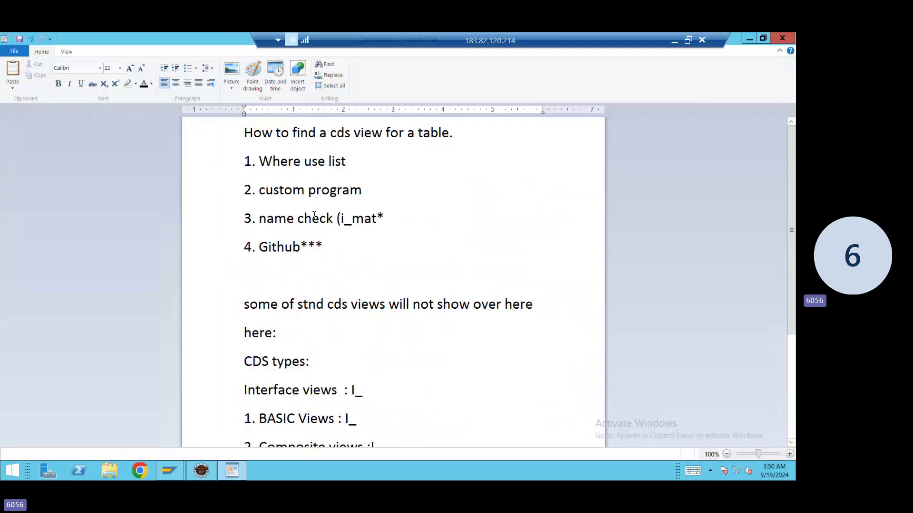
key(alt+Tab)
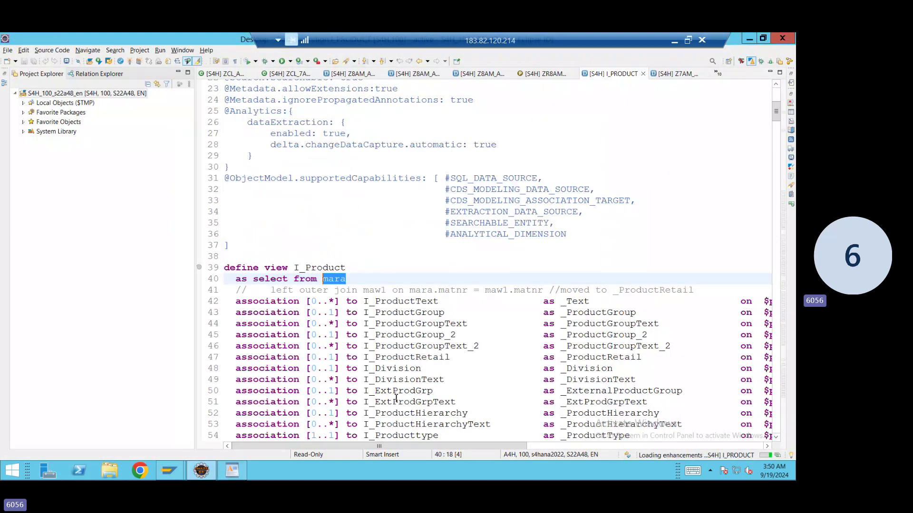
Open I_SalesDocumentBasic via search I_sales*B and highlight its vbak source and #BASIC type.
key(ctrl+shift+a)
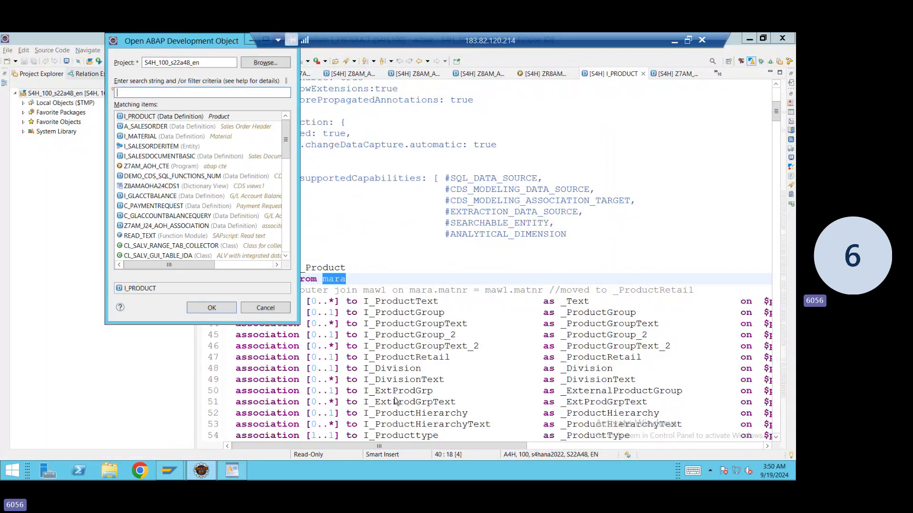
text(I)
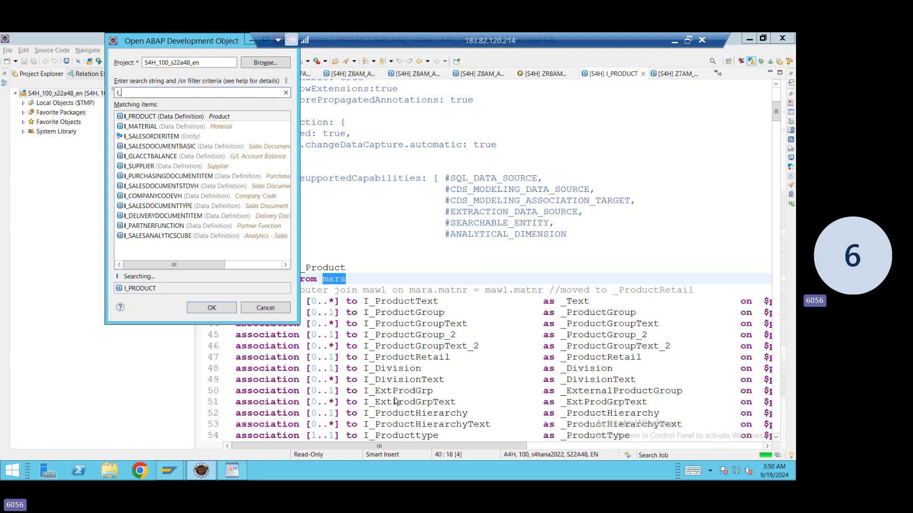
text(_sales)
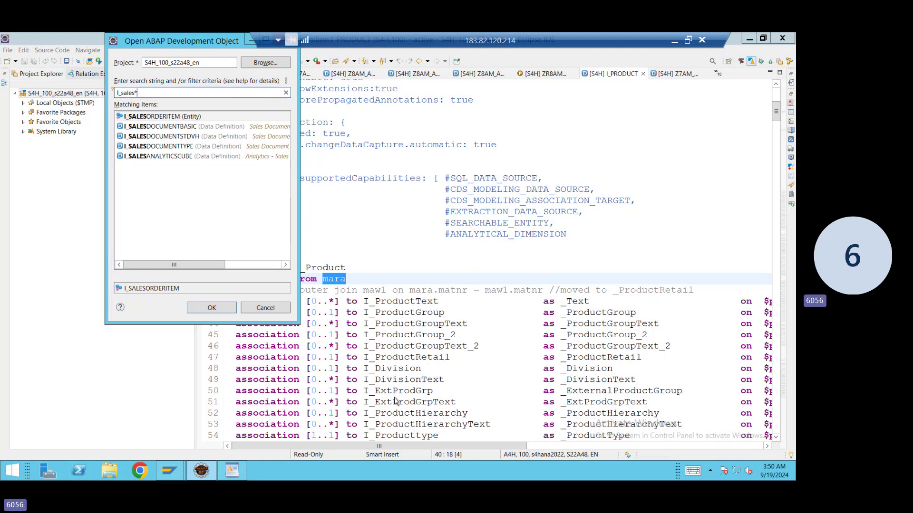
text(*head)
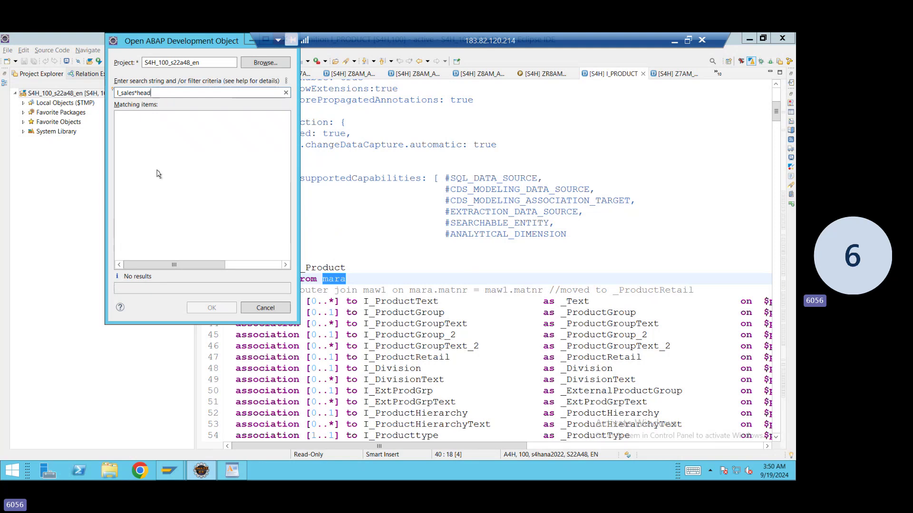
key(BackSpace)
key(BackSpace)
key(BackSpace)
key(BackSpace)
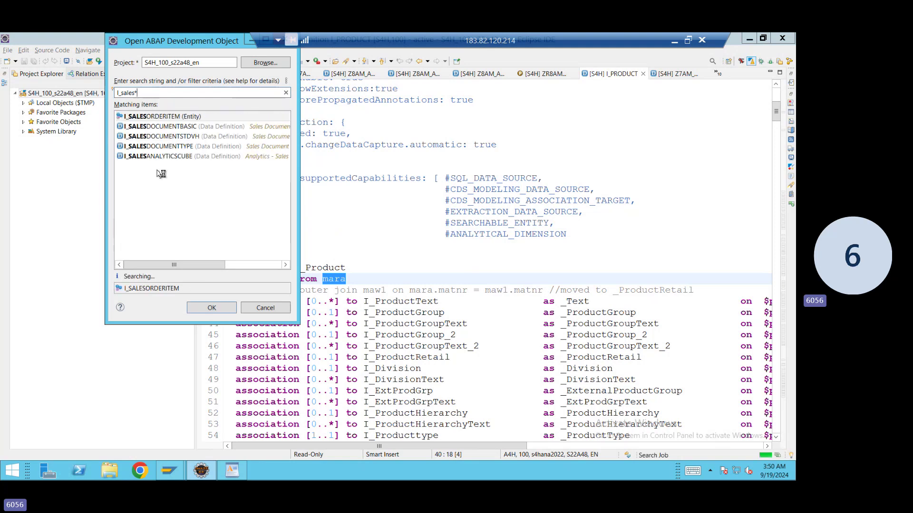
text(B)
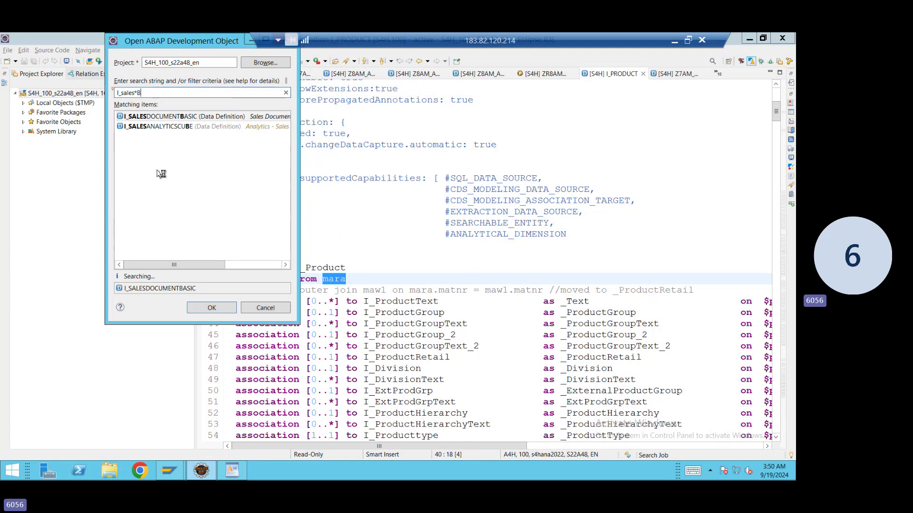
double_click(193, 117)
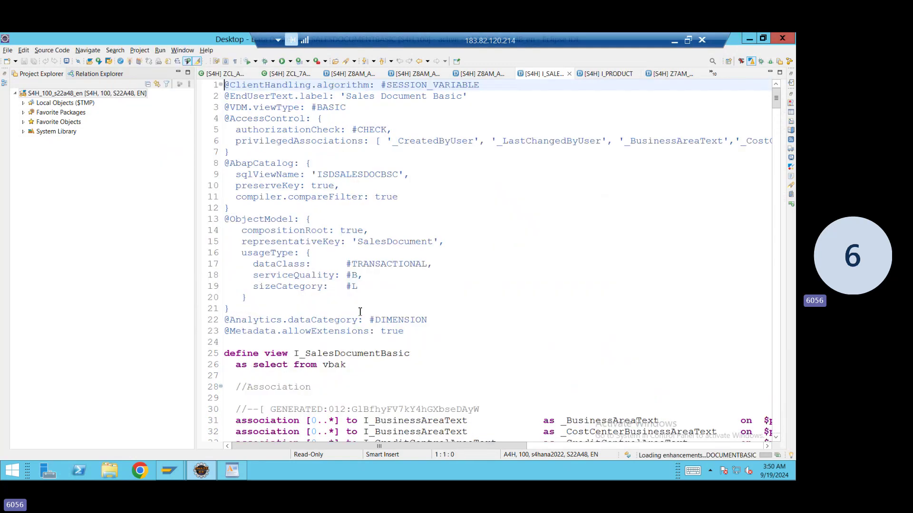
drag(347, 365, 318, 371)
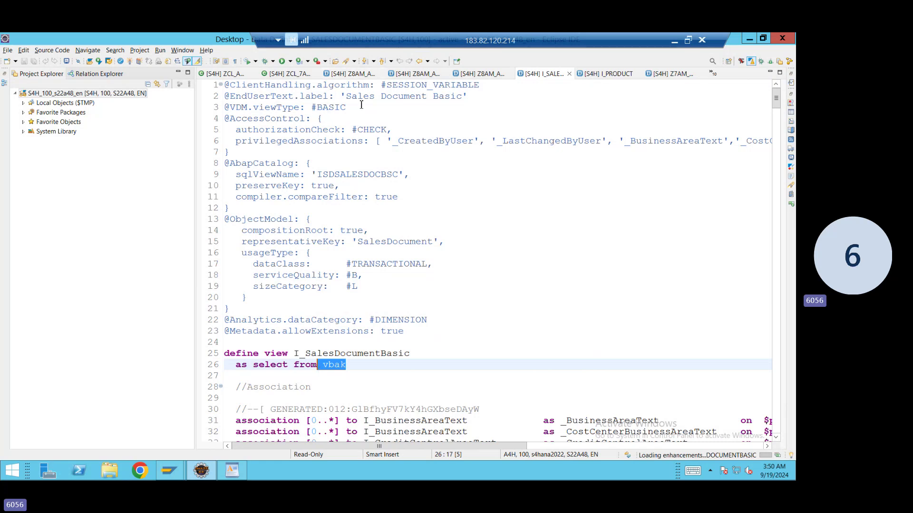
drag(347, 107, 221, 109)
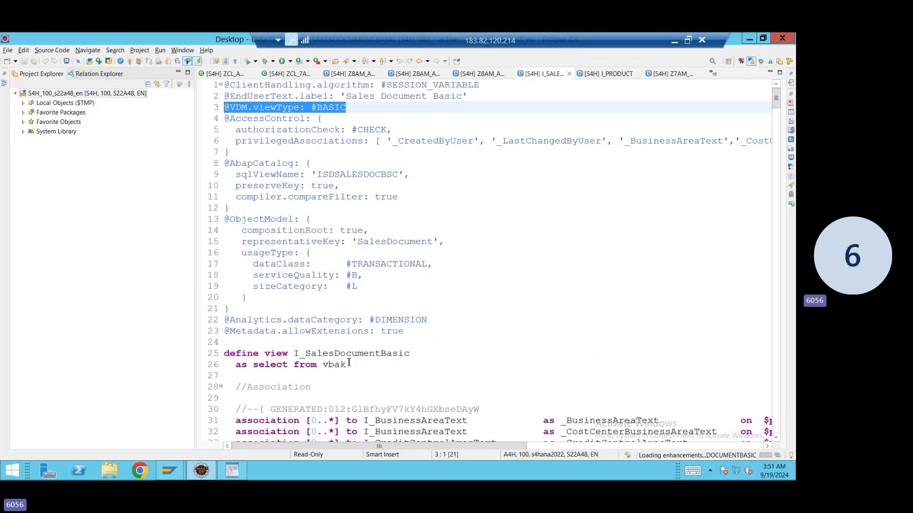
key(ctrl+shift+a)
text(I)
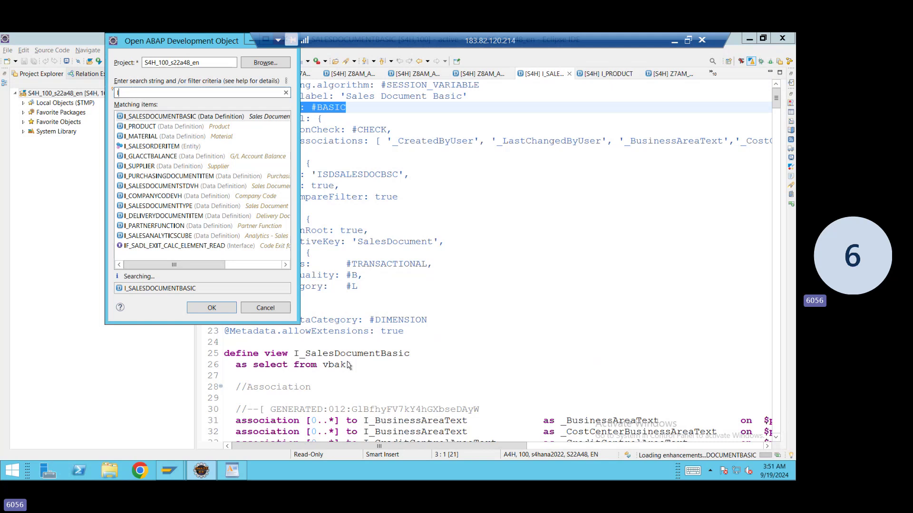
text(_)
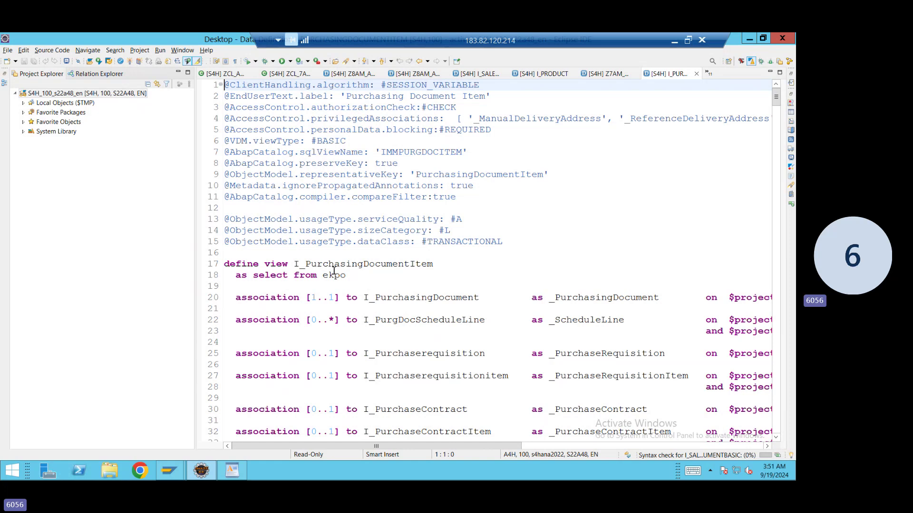
Highlight ekpo in I_PurchasingDocumentItem, then open associated I_PurchasingDocument and highlight ekko.
drag(345, 276, 323, 280)
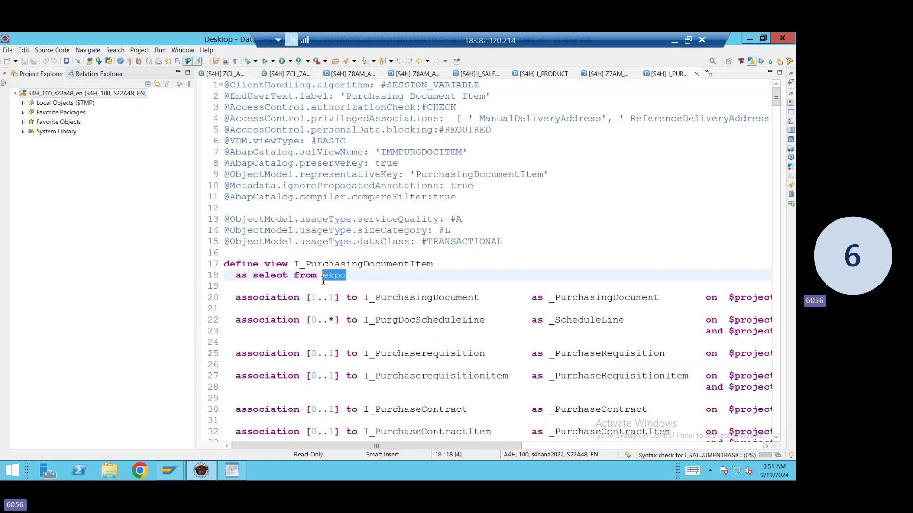
click(404, 301)
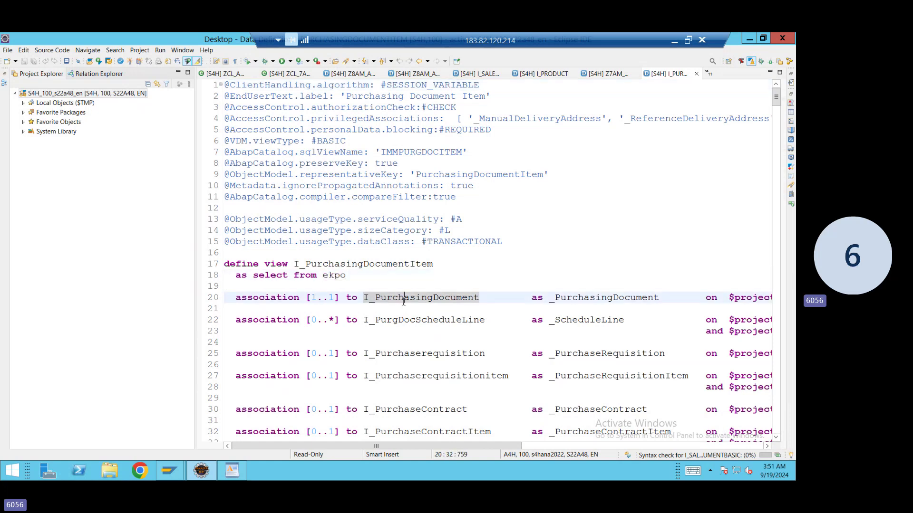
key(F3)
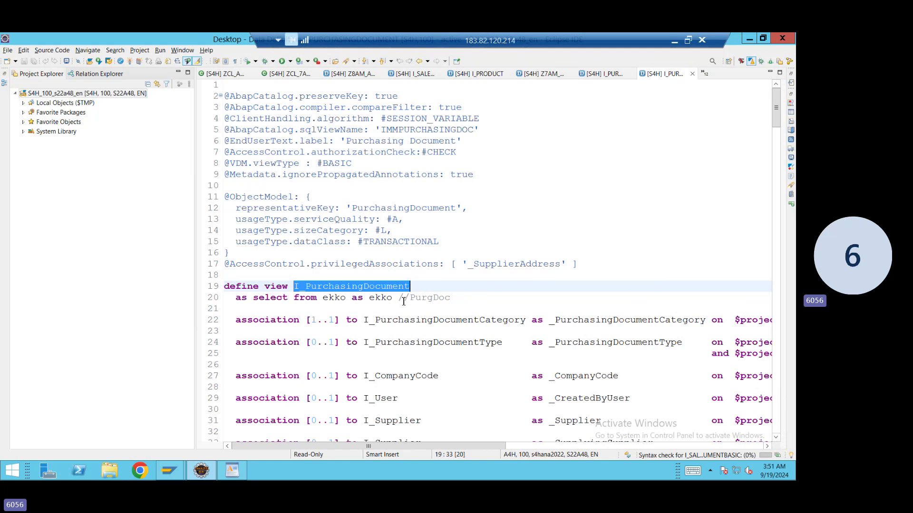
drag(395, 300, 371, 303)
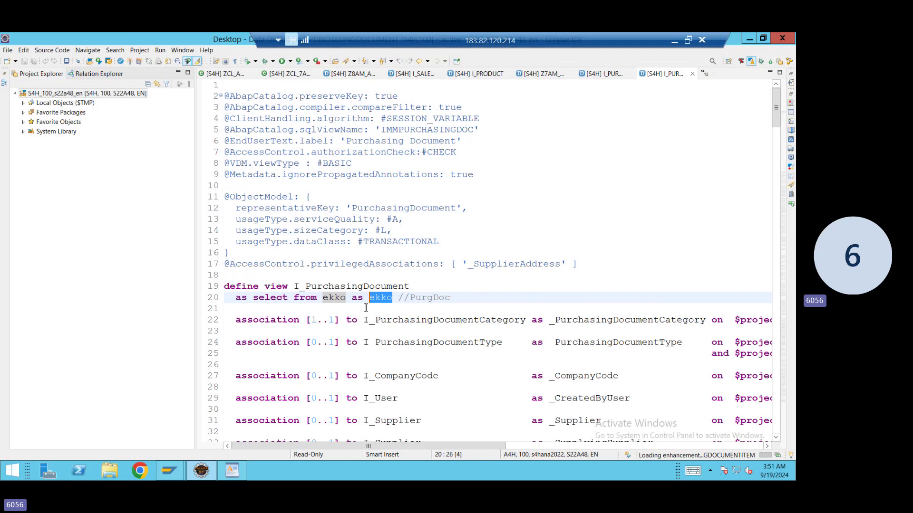
key(alt+Tab)
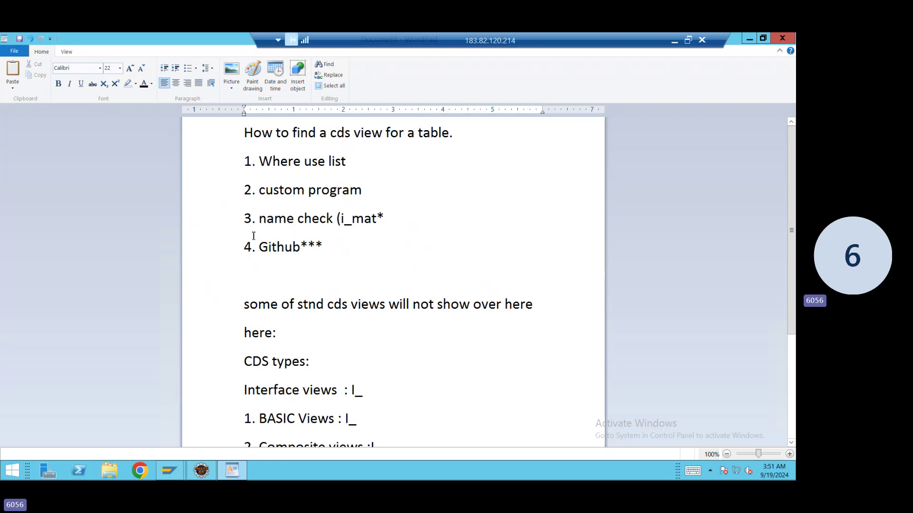
click(140, 471)
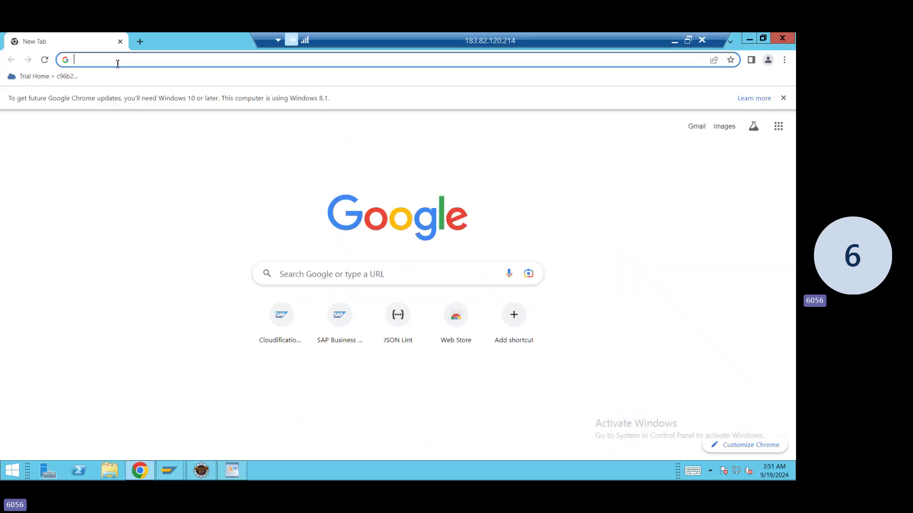
Rerun the 'sap github io' search and open the SAP/sap.github.io GitHub result.
click(117, 61)
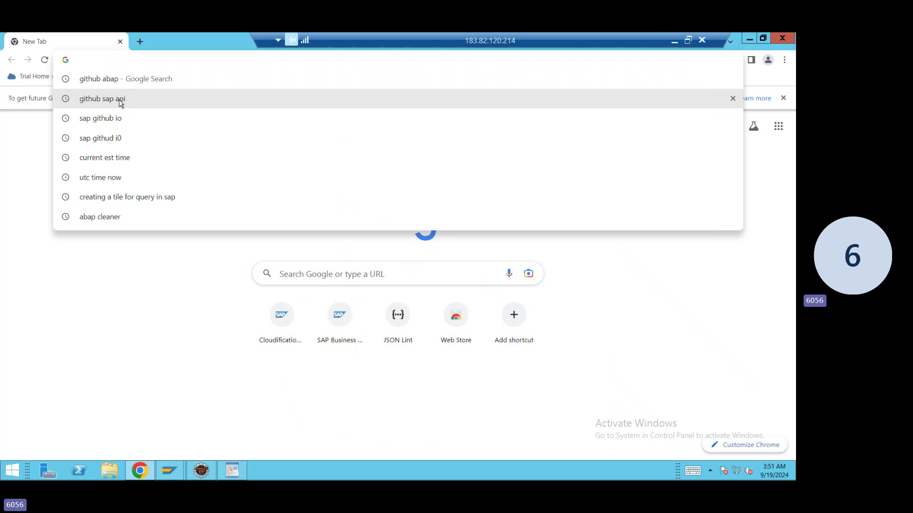
click(111, 144)
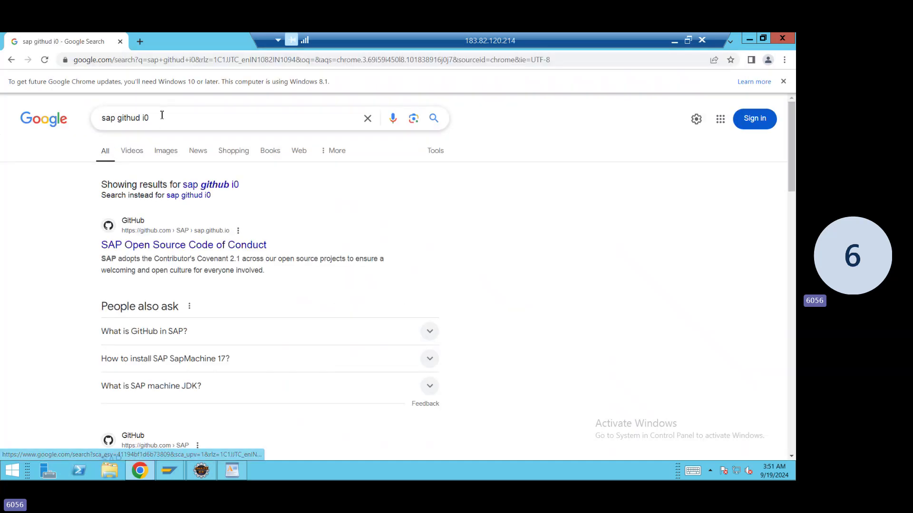
click(159, 115)
key(BackSpace)
text(o)
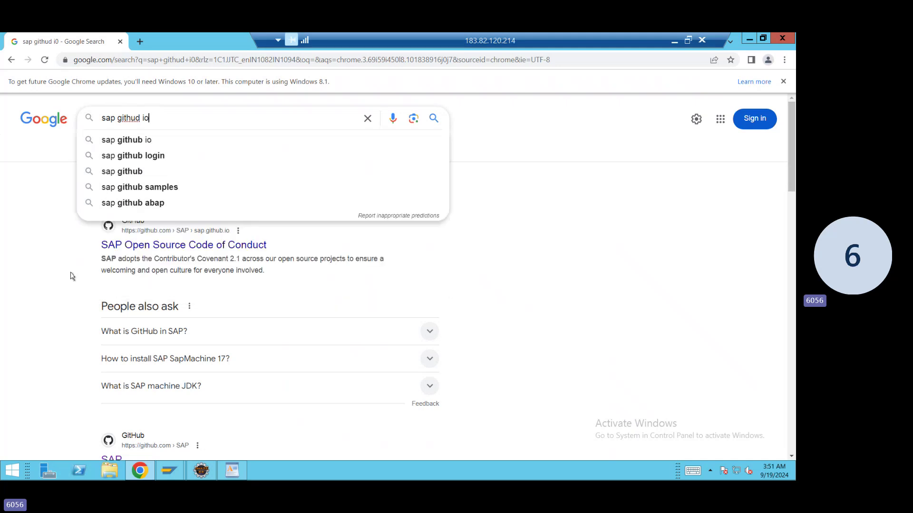
click(74, 276)
click(154, 245)
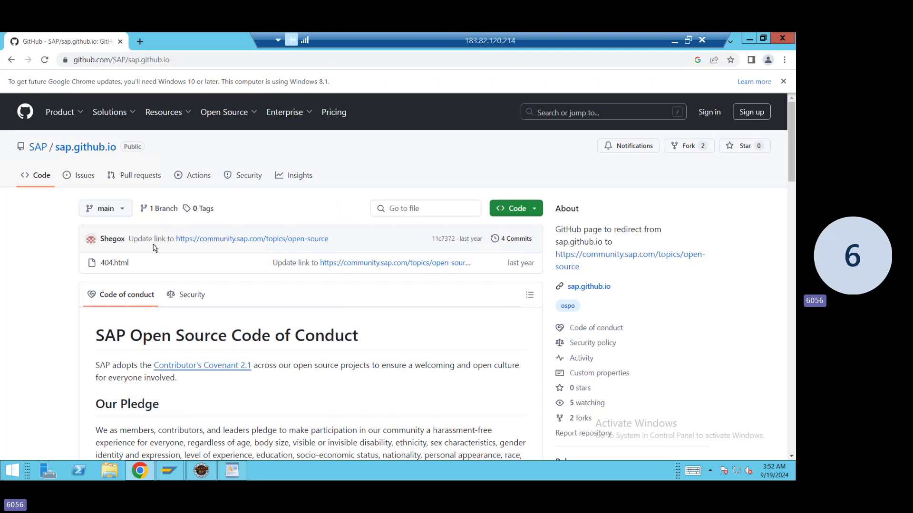
Enter sap.github.io/abap-atc-cr-cv-s4hc/ in a new tab using the address autocomplete.
click(139, 41)
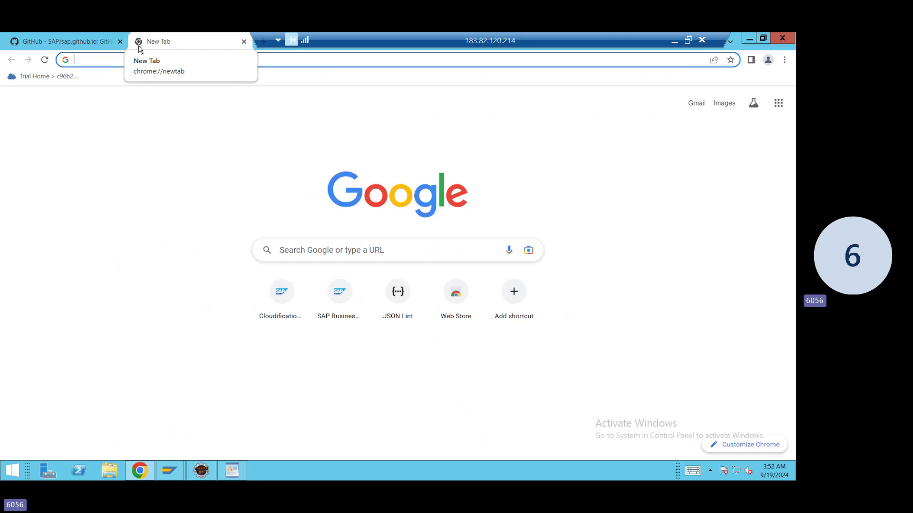
text(sap.)
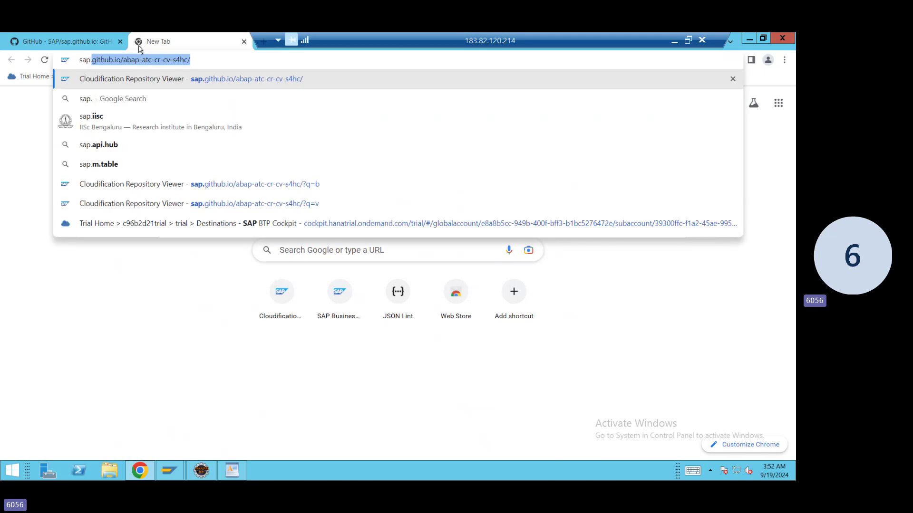
key(Right)
click(119, 42)
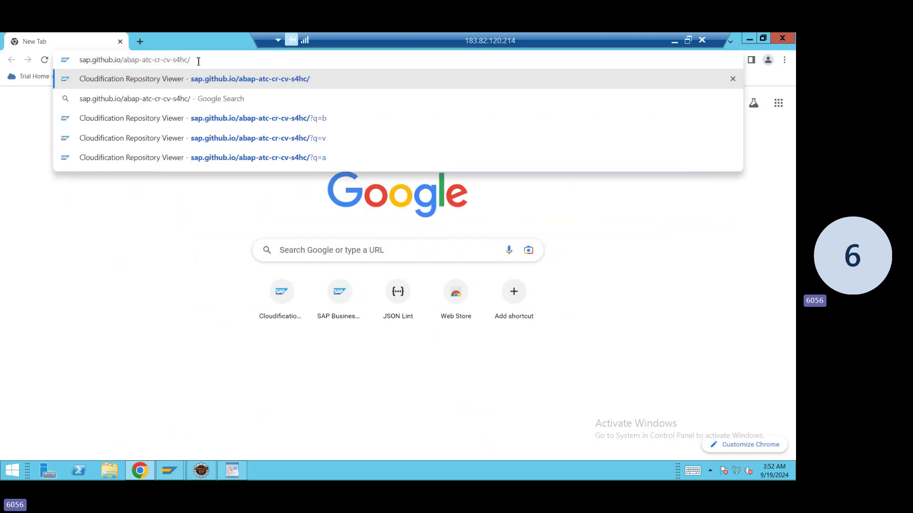
Search bseg, show BSEG's successors, and open the I_OPERATIONALACCTGDOCITEM details.
key(Return)
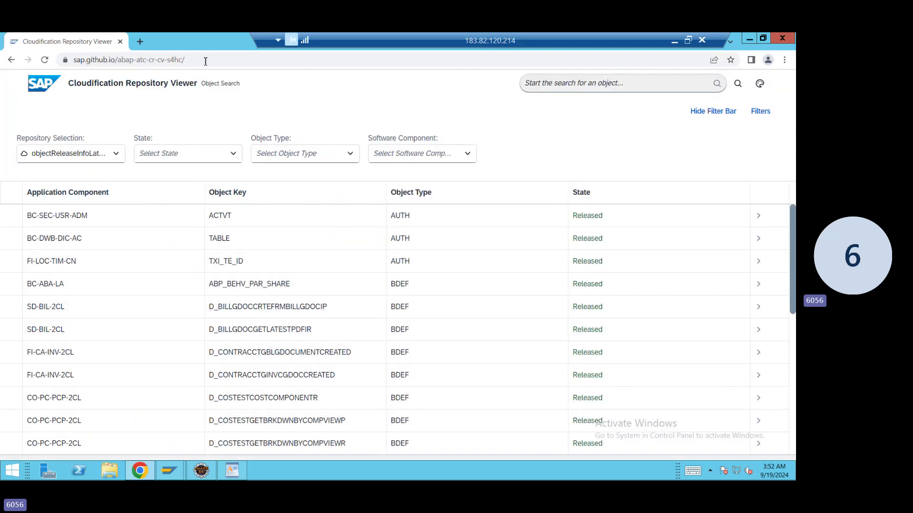
click(545, 82)
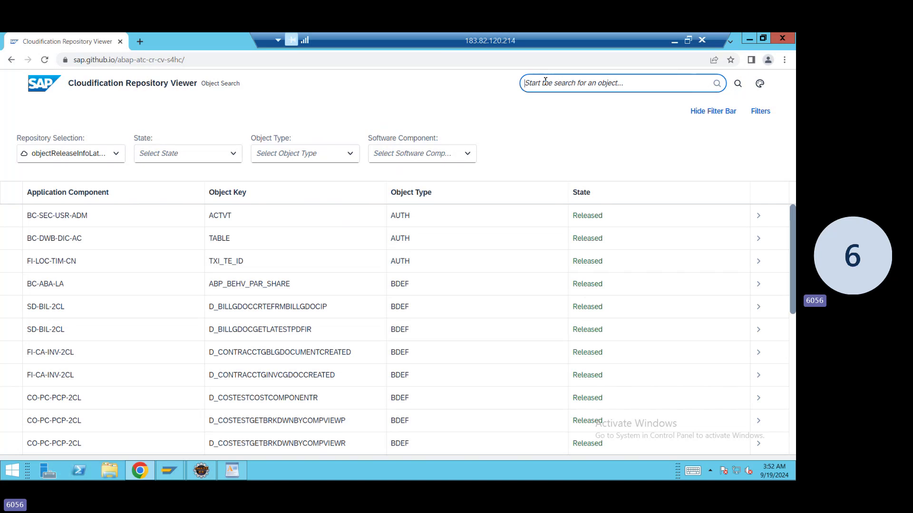
text(b)
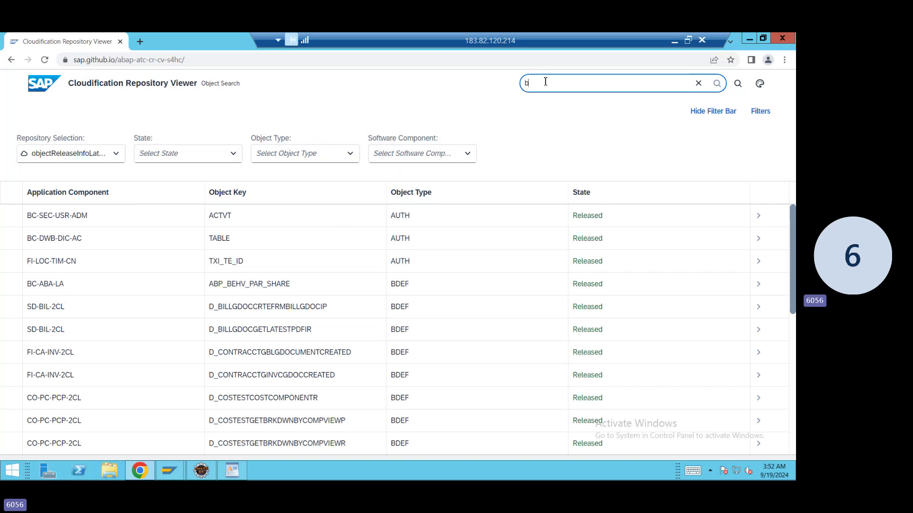
text(seg)
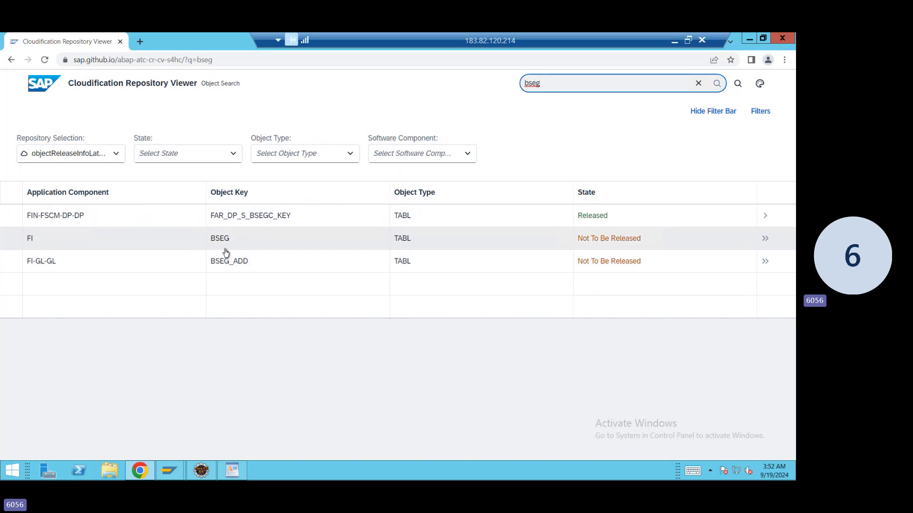
click(765, 238)
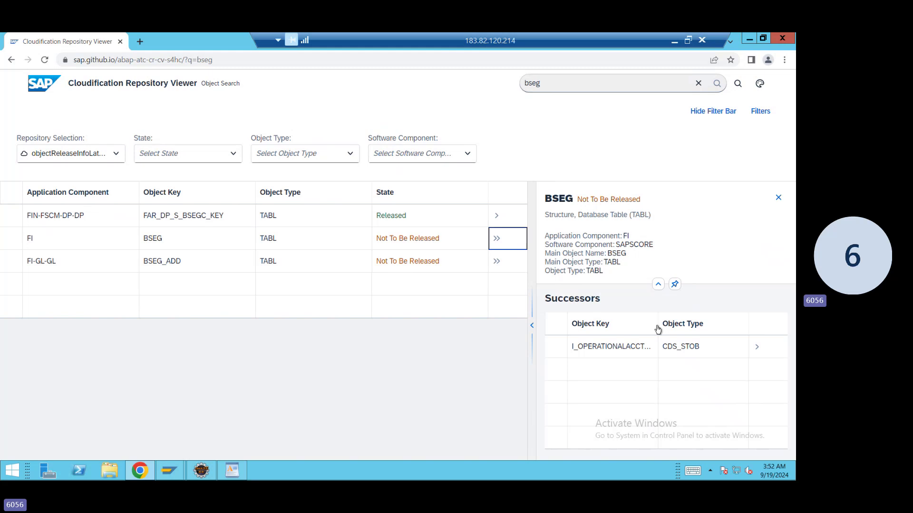
click(654, 330)
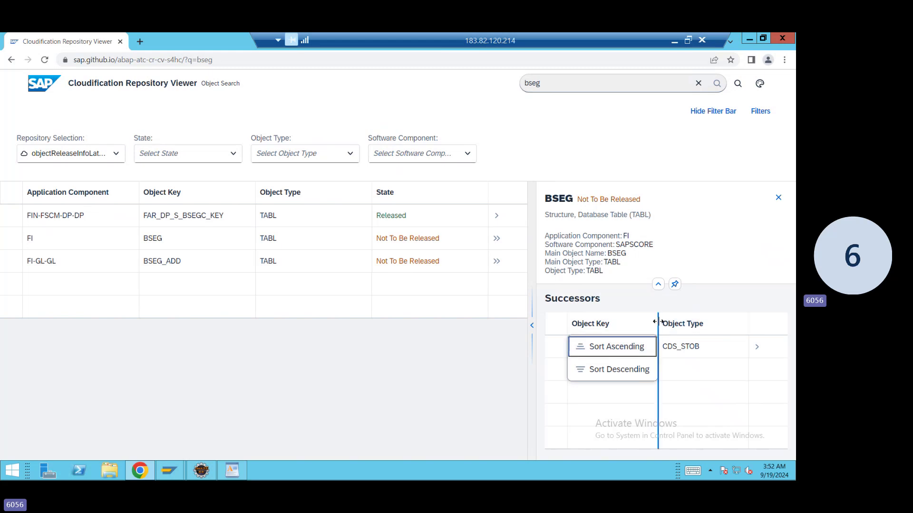
drag(649, 332, 743, 312)
drag(684, 347, 572, 351)
key(ctrl+c)
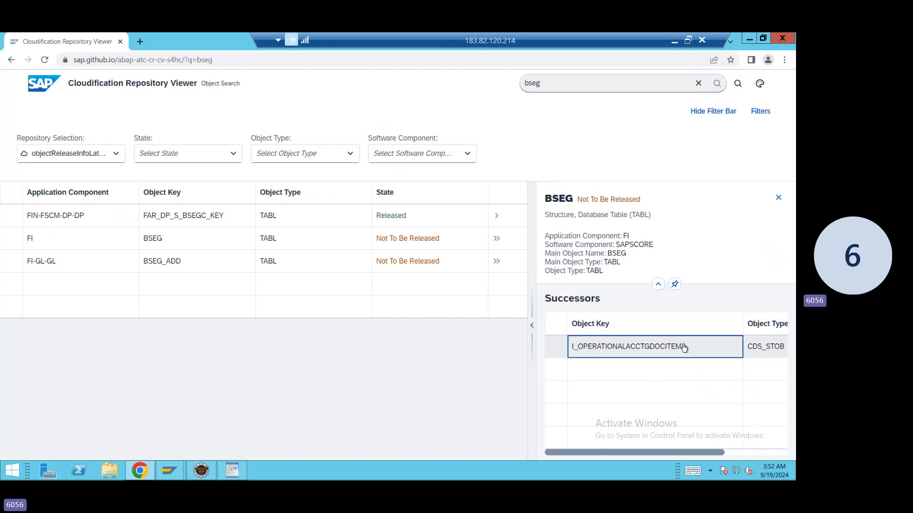
click(573, 351)
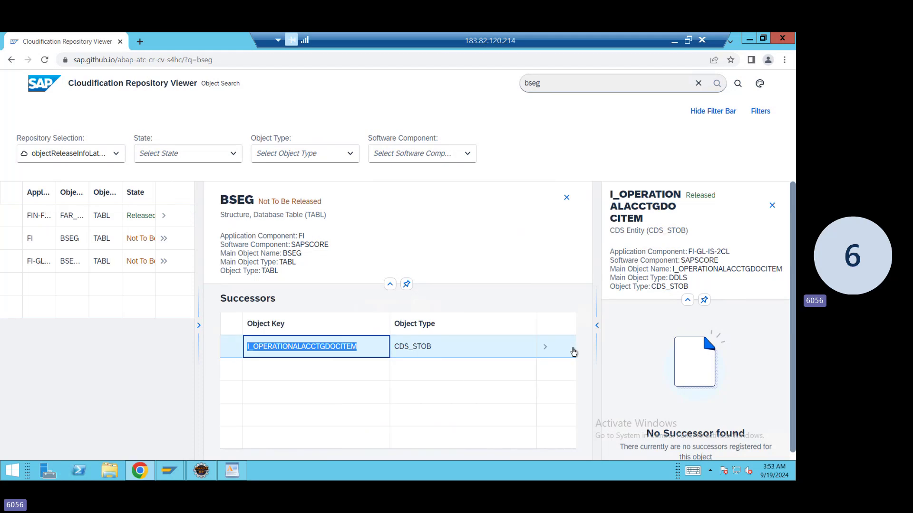
Open the I_OPERATIONALACCTGDOCITEM data definition and highlight #BASIC and its P_BSEG_COM source.
click(200, 471)
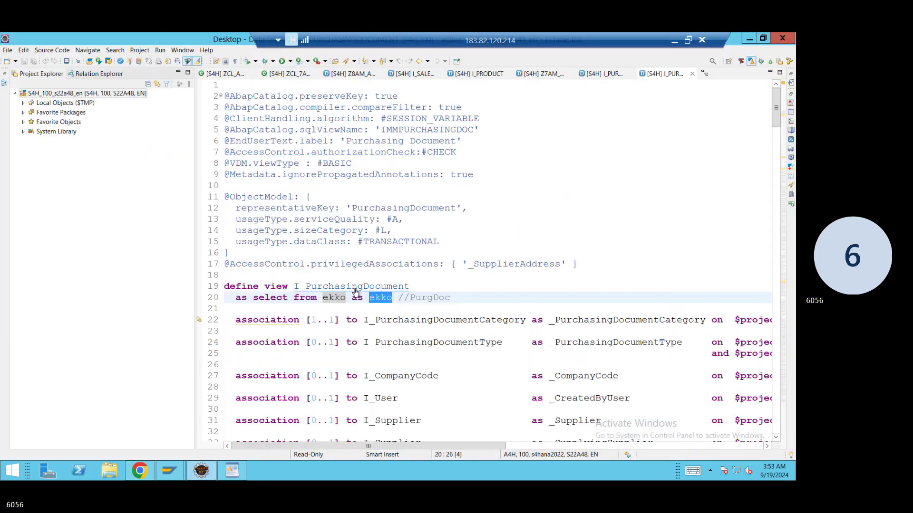
key(ctrl+shift+a)
key(ctrl+v)
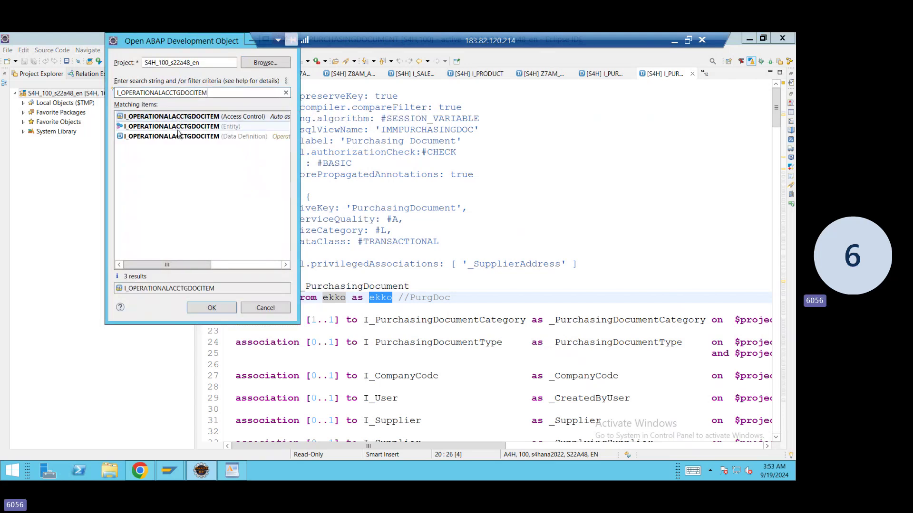
double_click(177, 136)
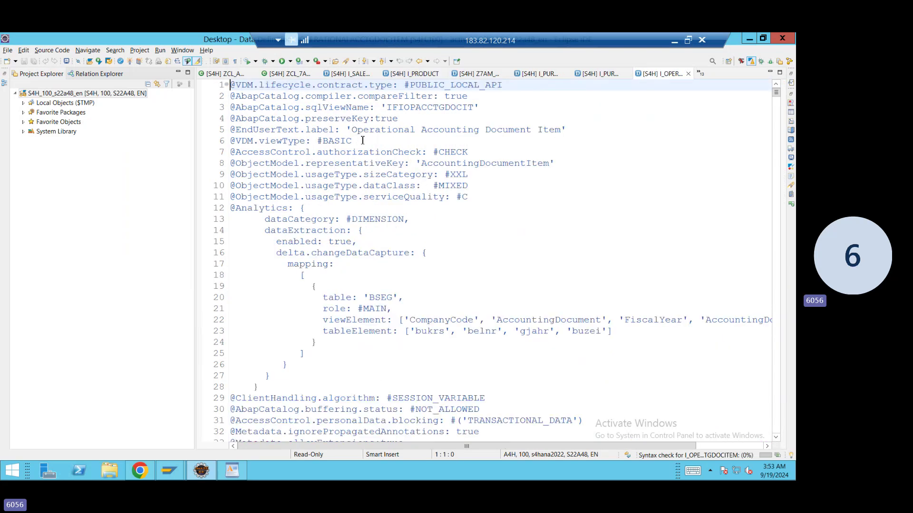
drag(363, 141, 238, 152)
click(228, 141)
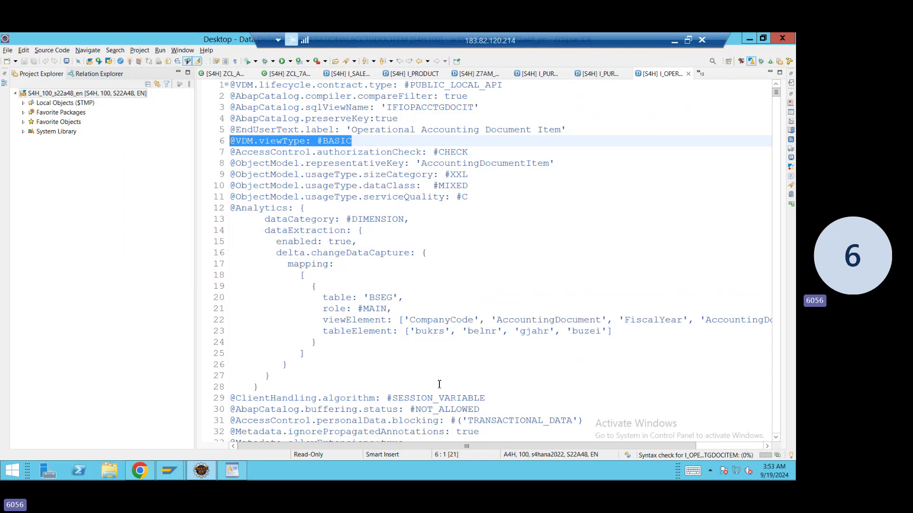
scroll(441, 384, down, 10)
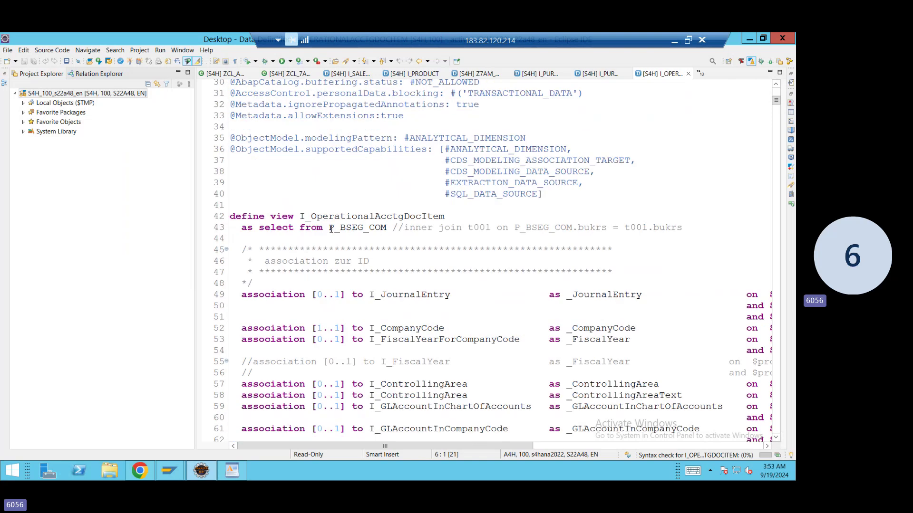
drag(330, 228, 389, 228)
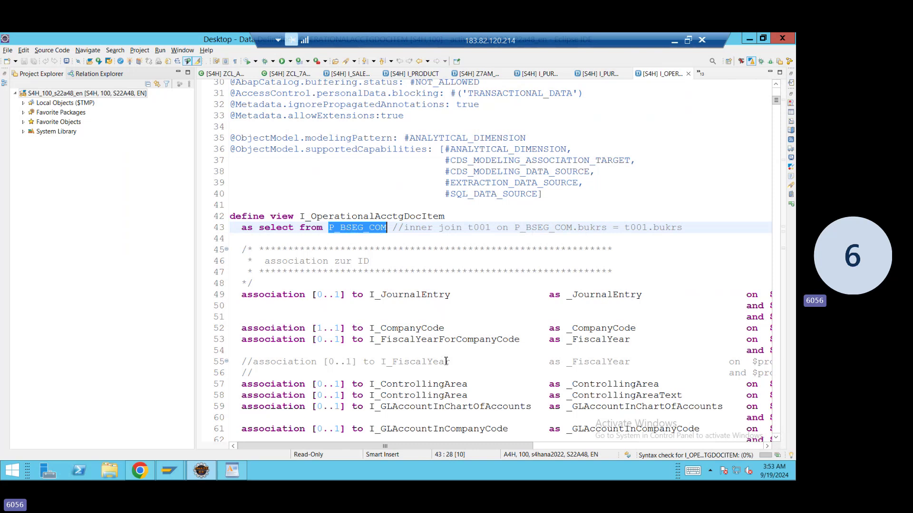
scroll(446, 362, down, 20)
scroll(447, 362, down, 15)
scroll(446, 362, down, 20)
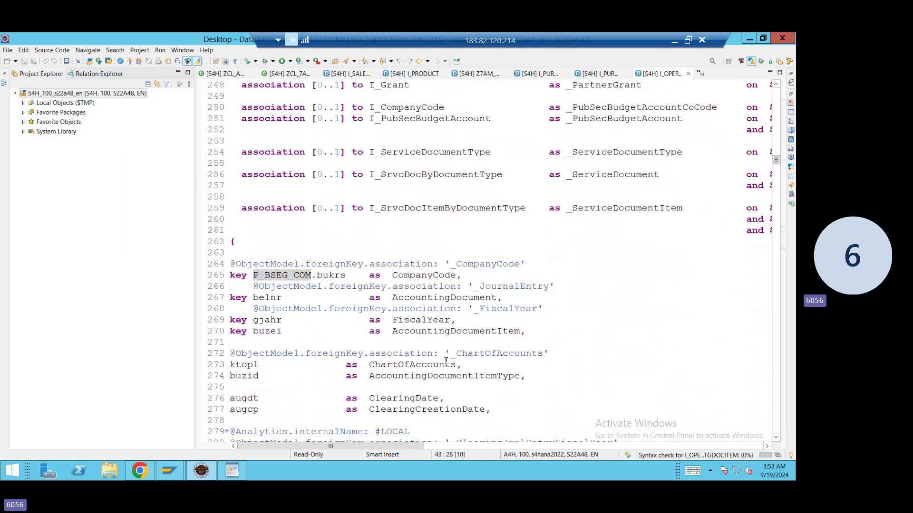
scroll(446, 361, down, 10)
scroll(447, 361, down, 13)
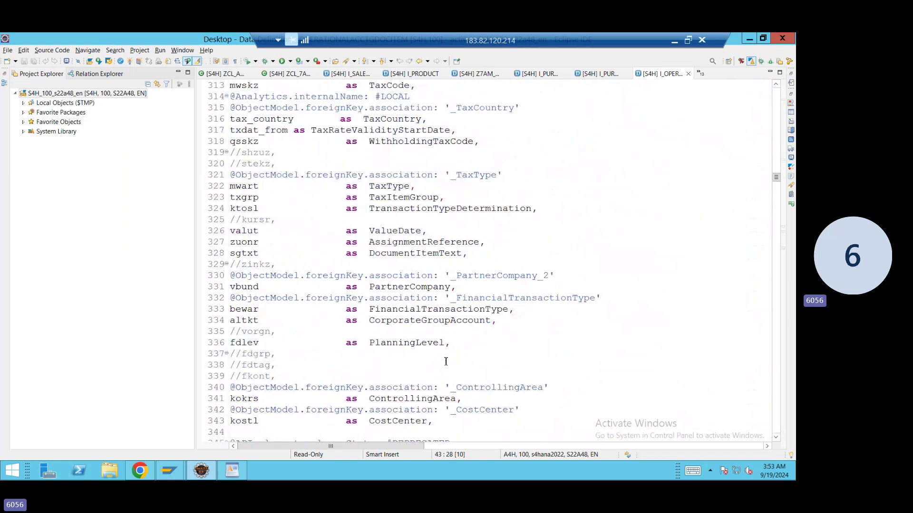
Return to the Cloudification Repository Viewer and clear the previous bseg search.
key(alt+Tab)
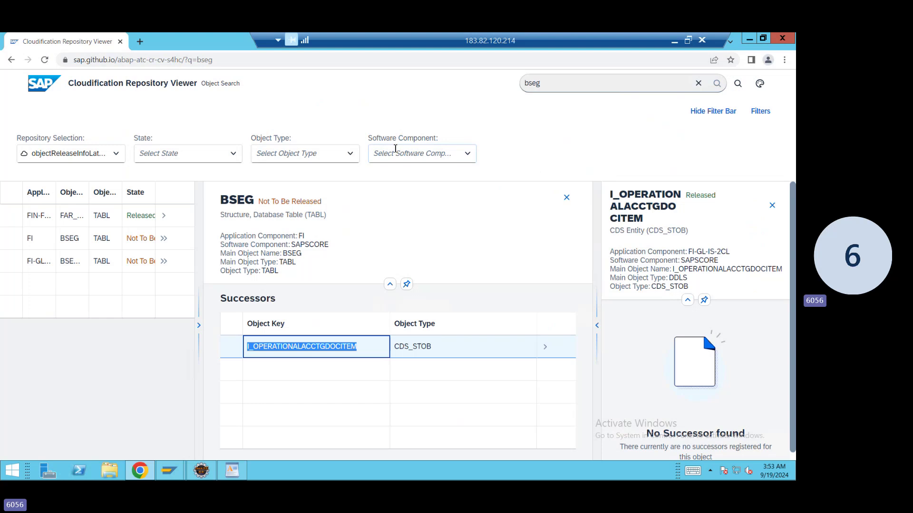
click(555, 83)
key(BackSpace)
key(BackSpace)
key(BackSpace)
key(BackSpace)
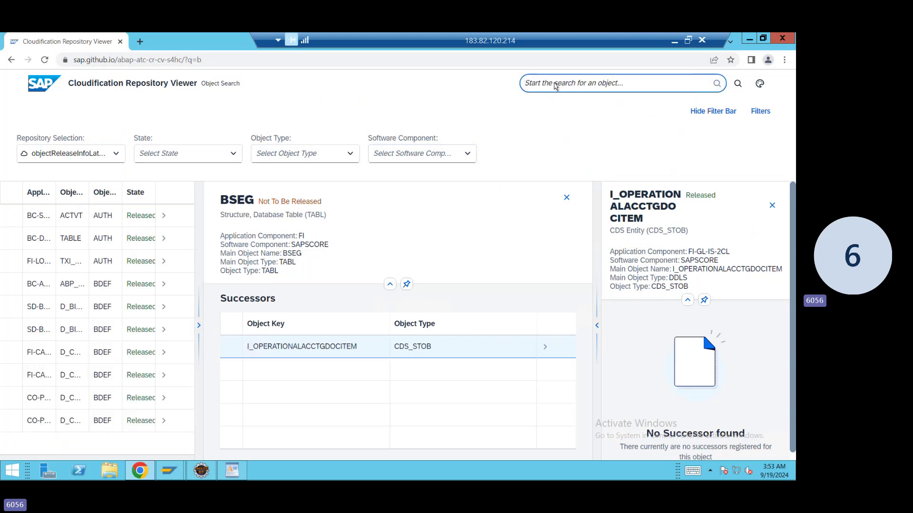
text(b)
key(BackSpace)
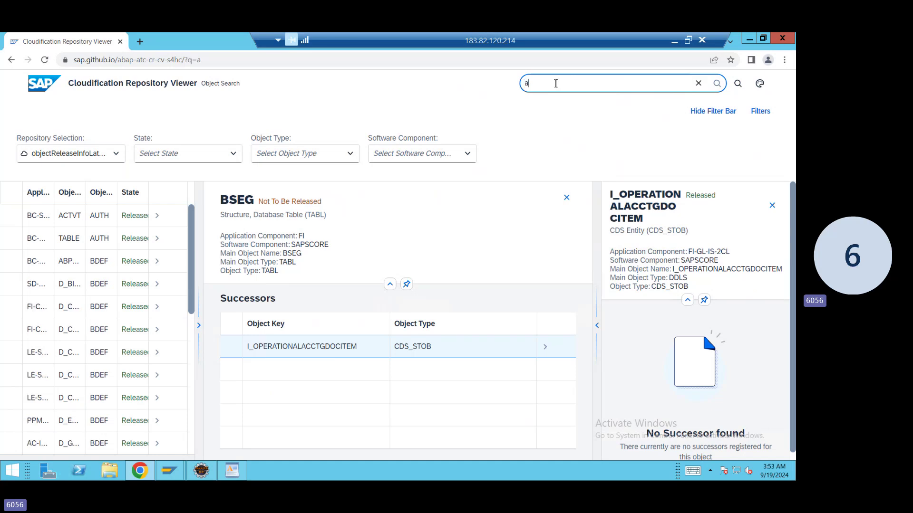
text(matdoc)
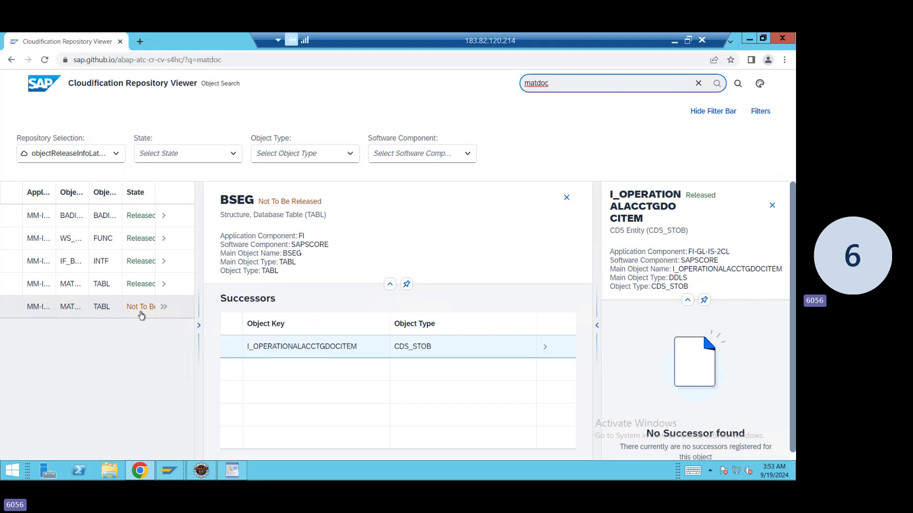
Open the MATDOC details and then its successor I_MATERIALDOCUMENTHEADER_2.
click(146, 308)
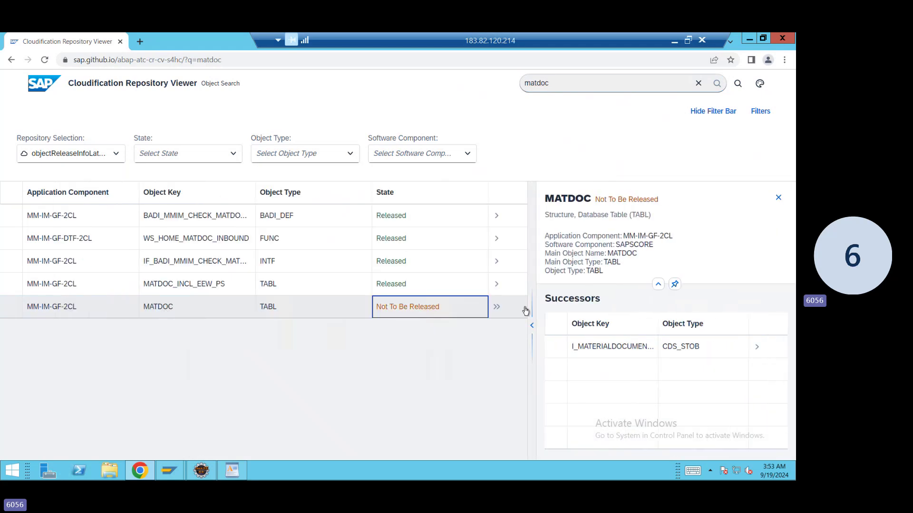
click(506, 310)
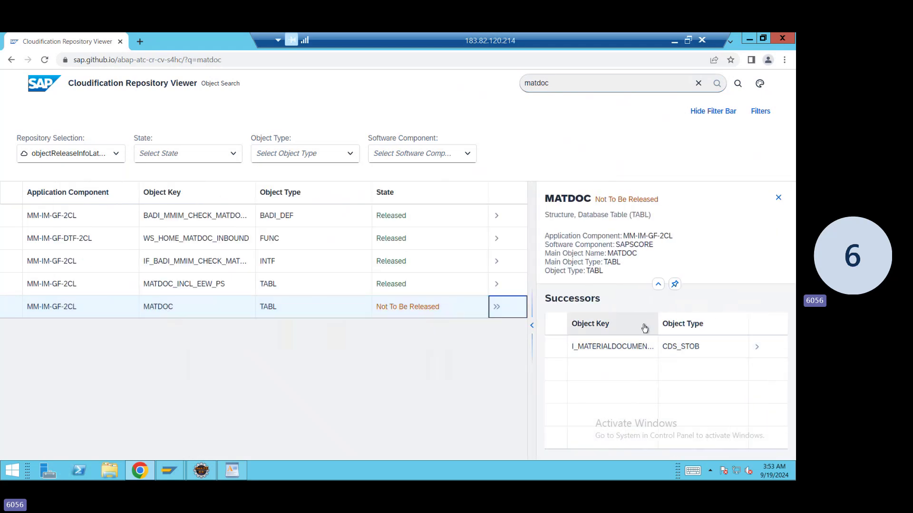
drag(656, 324, 755, 324)
drag(698, 353, 571, 356)
key(ctrl+c)
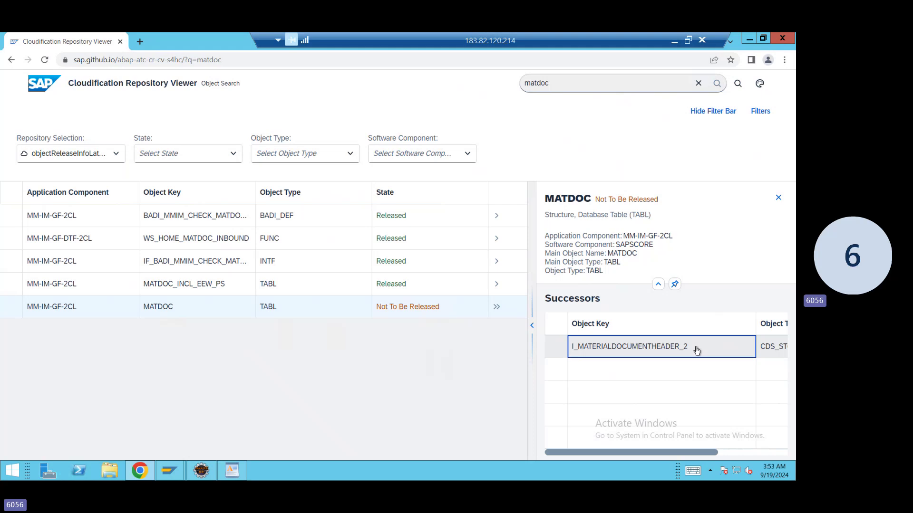
click(570, 355)
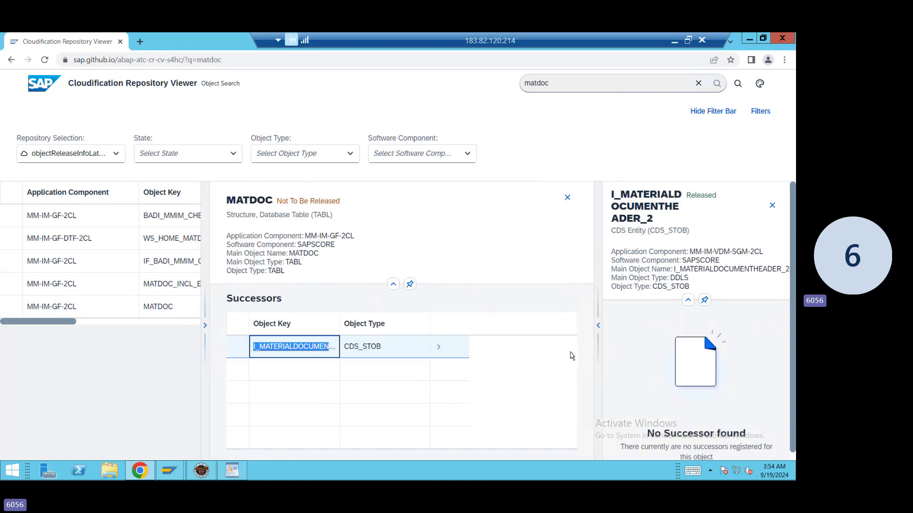
Open the I_MATERIALDOCUMENTHEADER_2 data definition in Eclipse and follow its I_MaterialDocumentRecord data source.
key(alt+Tab)
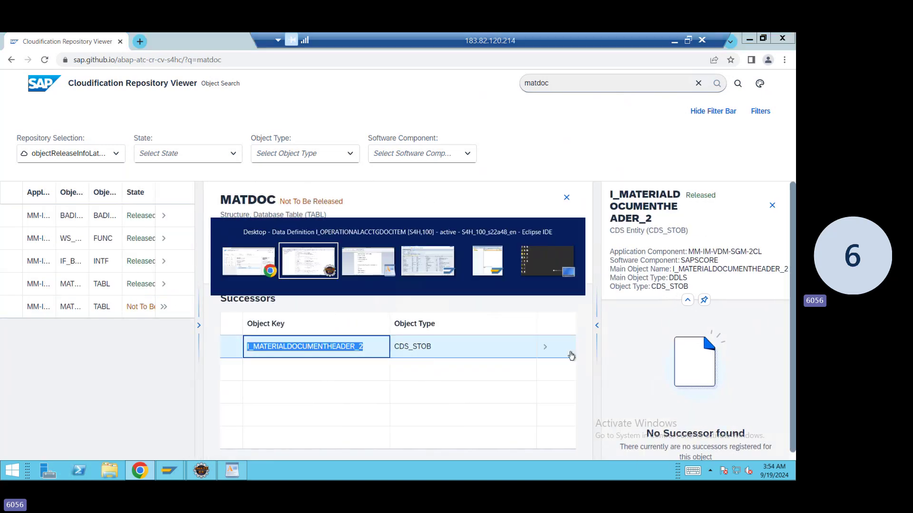
key(alt+Tab)
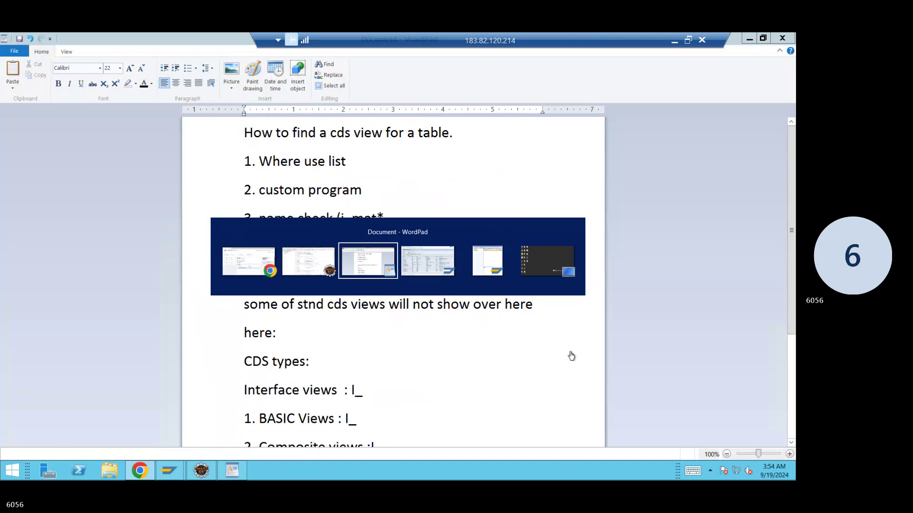
key(alt+shift+Tab)
key(ctrl+shift+a)
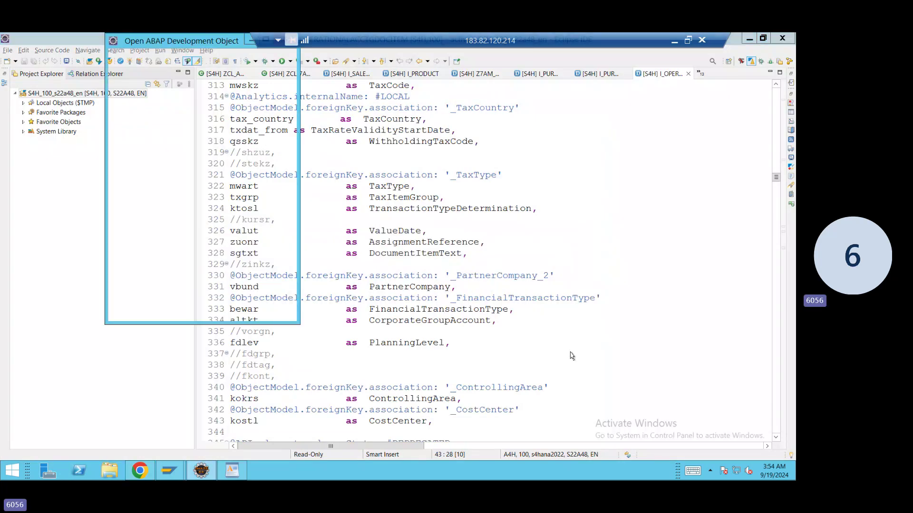
key(ctrl+v)
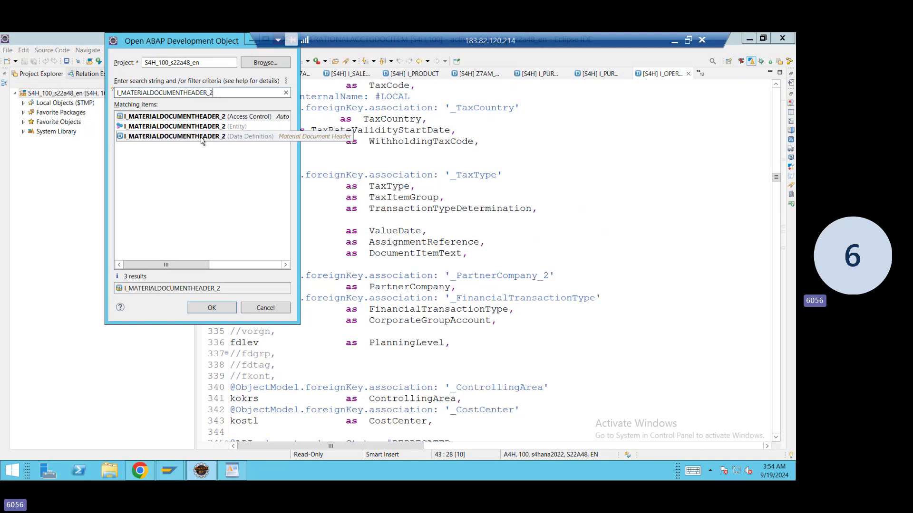
double_click(200, 137)
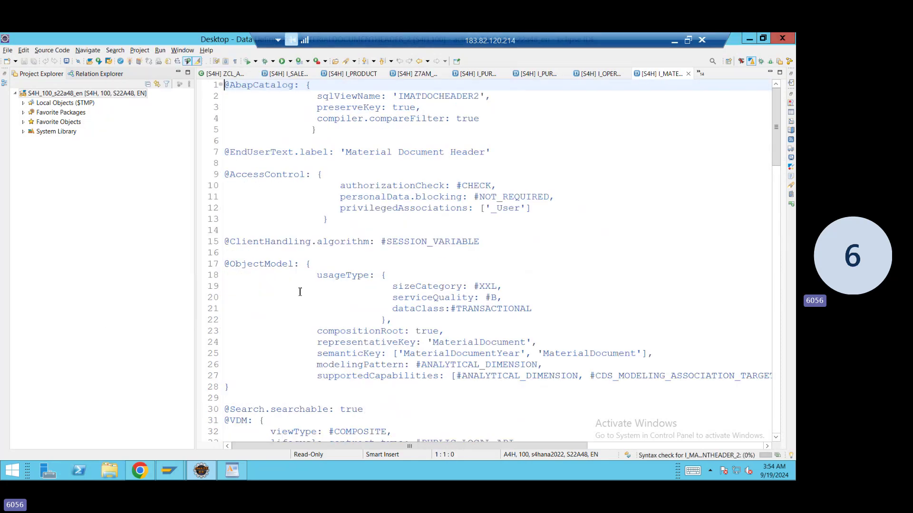
scroll(294, 342, down, 2)
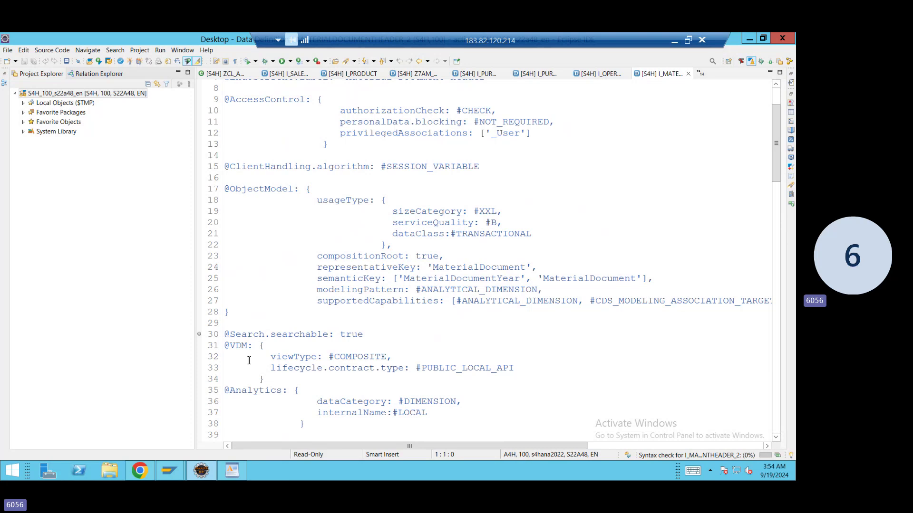
scroll(325, 366, down, 9)
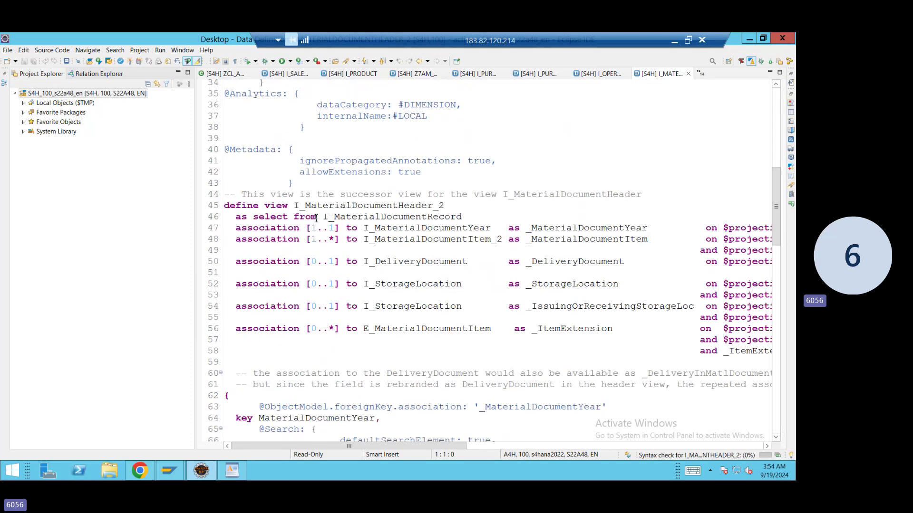
click(408, 219)
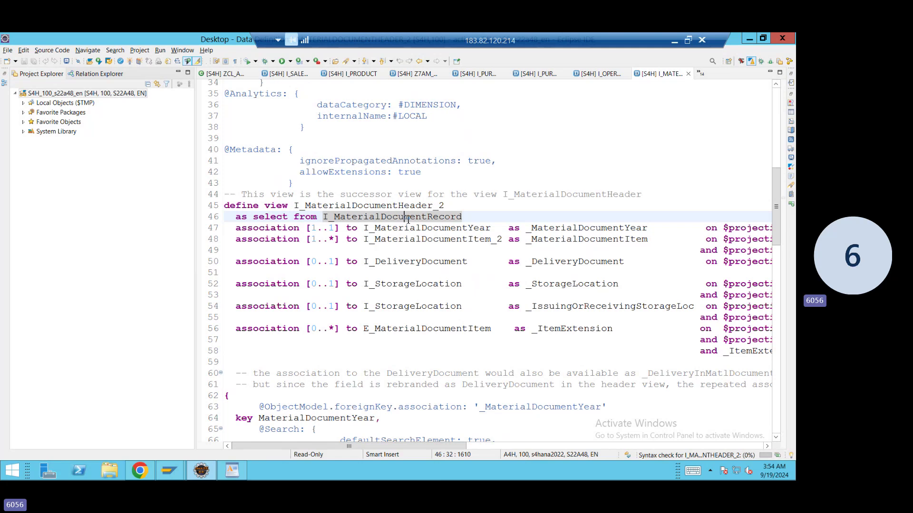
ctrl+click(446, 221)
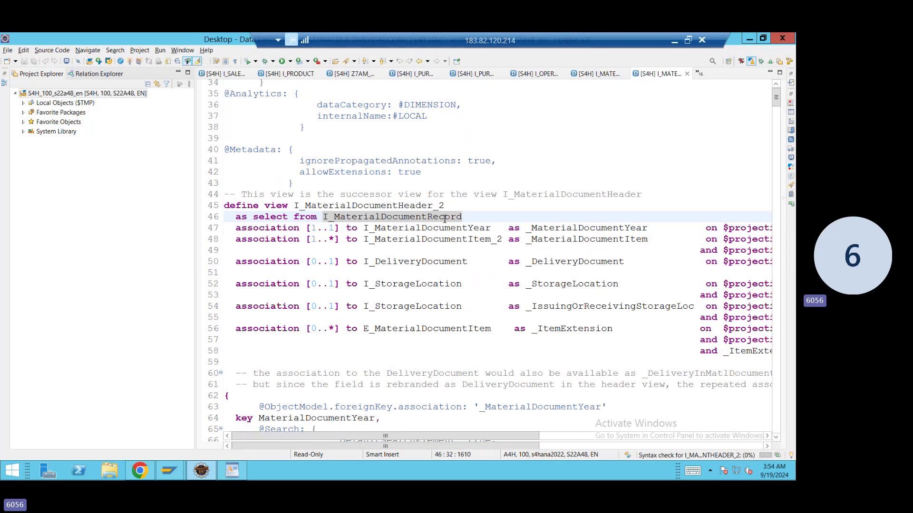
Highlight the matdoc source table and the viewType: #BASIC annotation in I_MaterialDocumentRecord.
drag(359, 368, 319, 369)
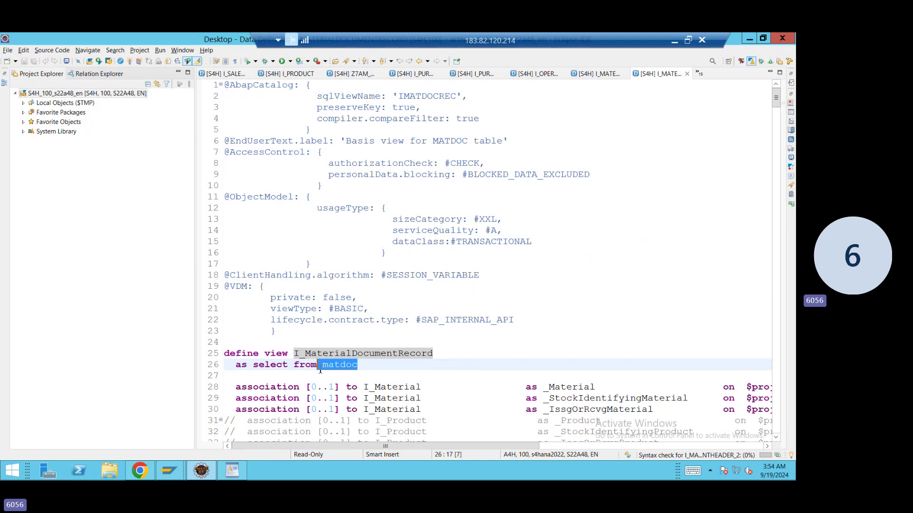
click(313, 230)
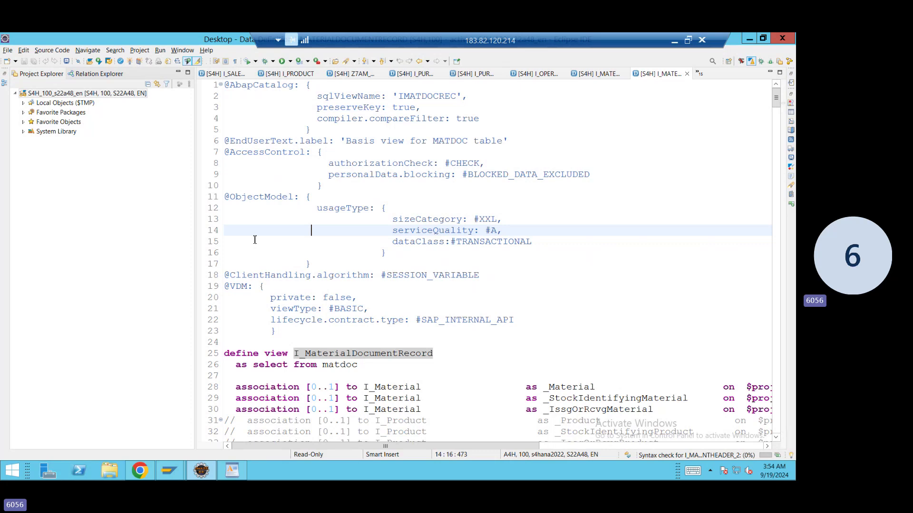
mouse_move(370, 309)
mouse_down()
mouse_move(245, 315)
mouse_move(193, 297)
mouse_up()
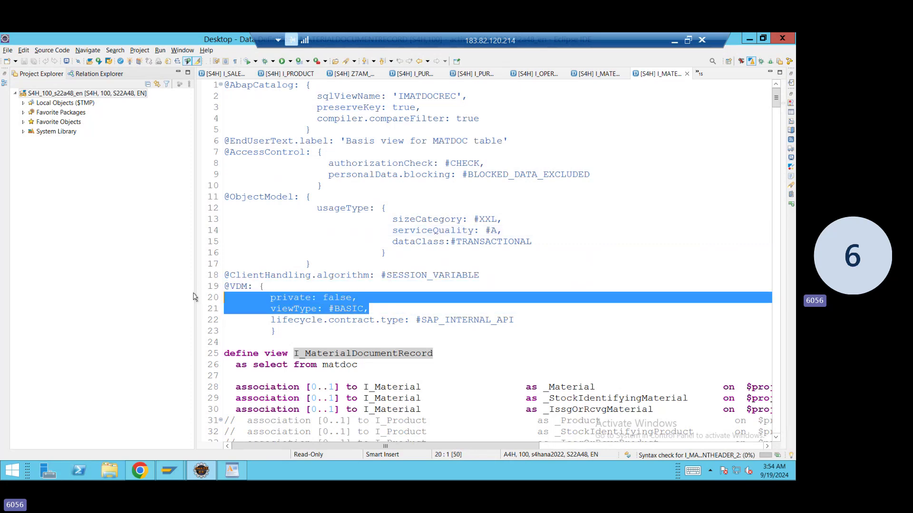